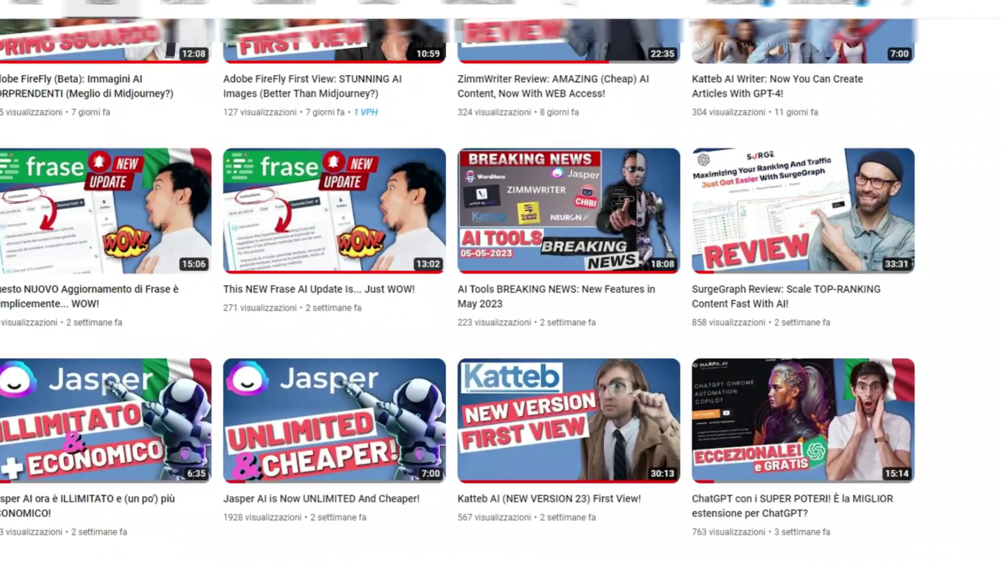
- Switch from the YouTube video grid to the SurgeGraph homepage advertising Longform AI at $14.69/mo
{"action": "mouse_move", "coordinate": [889, 199]}
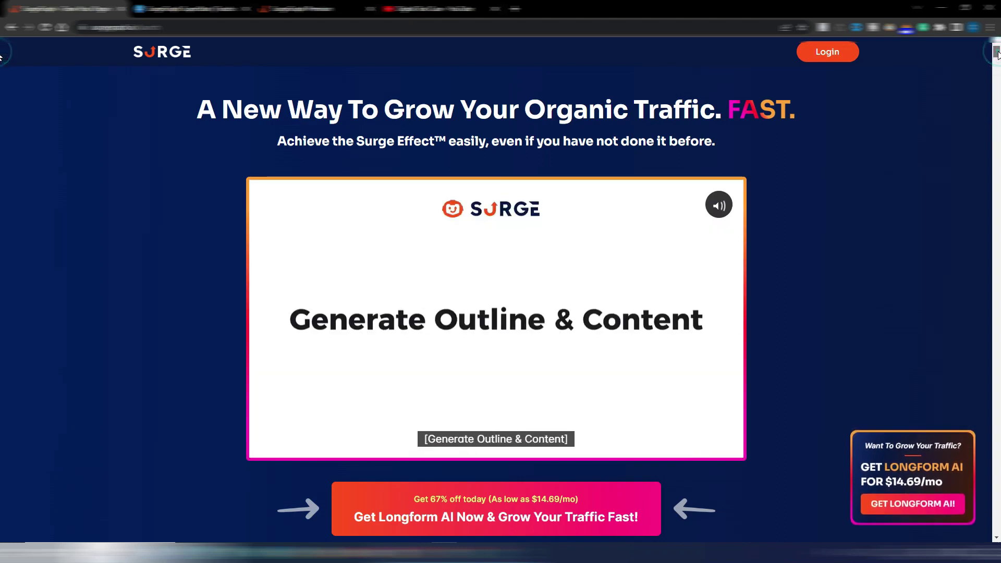
- Scroll past the landing page's demo video and move to the SurgeGraph SuperStars Auto-Optimizer post
{"action": "mouse_move", "coordinate": [997, 55]}
{"action": "left_mouse_down"}
{"action": "mouse_move", "coordinate": [997, 102]}
{"action": "mouse_move", "coordinate": [995, 63]}
{"action": "left_mouse_up"}
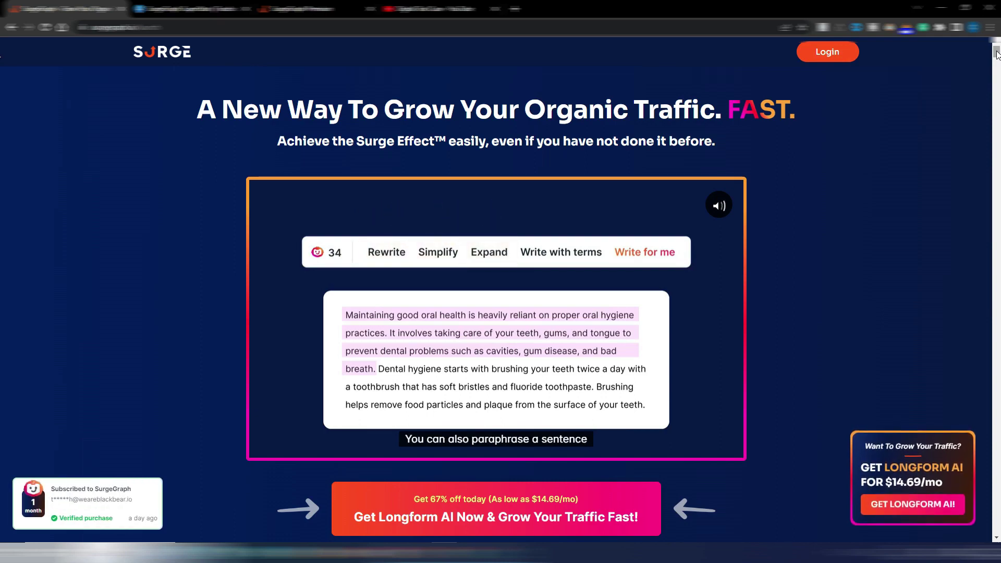
{"action": "left_click_drag", "start_coordinate": [996, 54], "coordinate": [876, 180]}
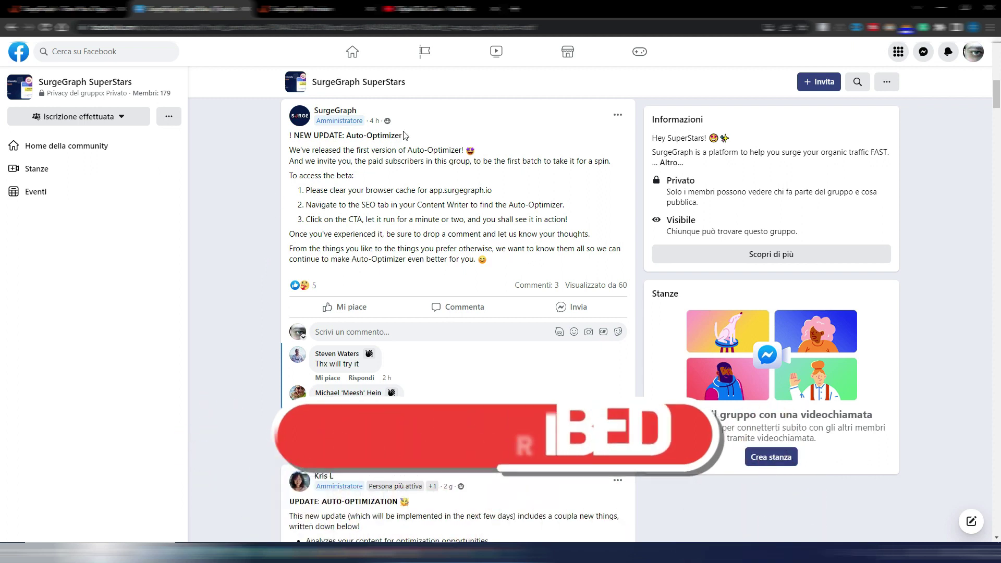
- Highlight then deselect the 'NEW UPDATE: Auto-Optimizer' headline and scroll through the rest of the post
{"action": "left_click_drag", "start_coordinate": [402, 135], "coordinate": [305, 136]}
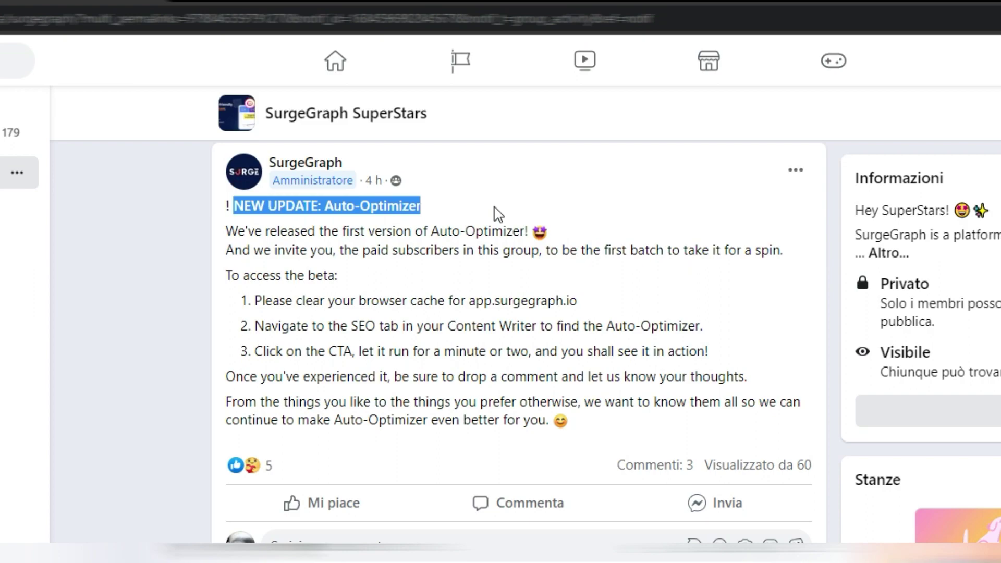
{"action": "left_click", "coordinate": [423, 247]}
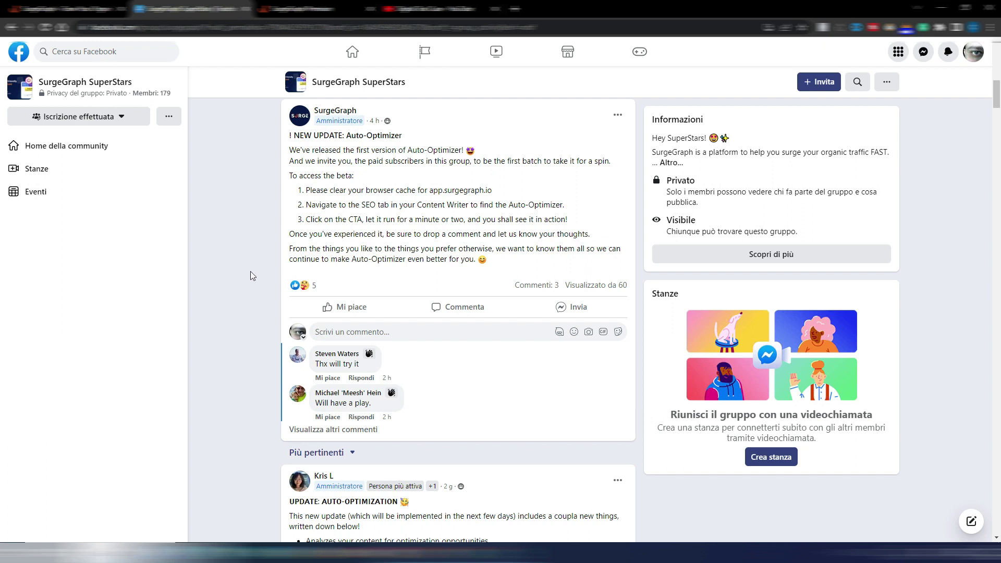
{"action": "scroll", "coordinate": [250, 271], "scroll_direction": "down", "scroll_amount": 6}
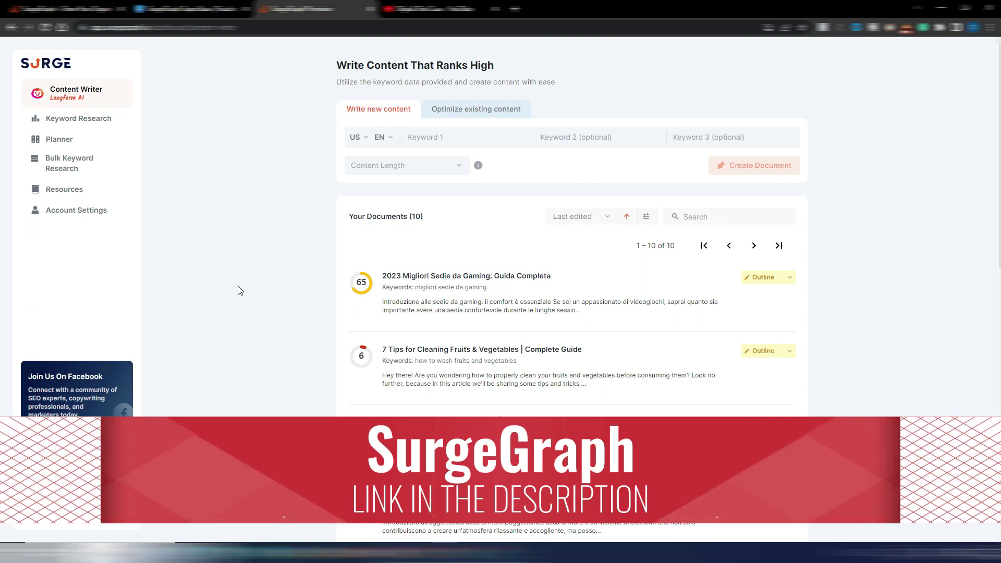
{"action": "left_click", "coordinate": [540, 281]}
{"action": "left_click", "coordinate": [547, 423]}
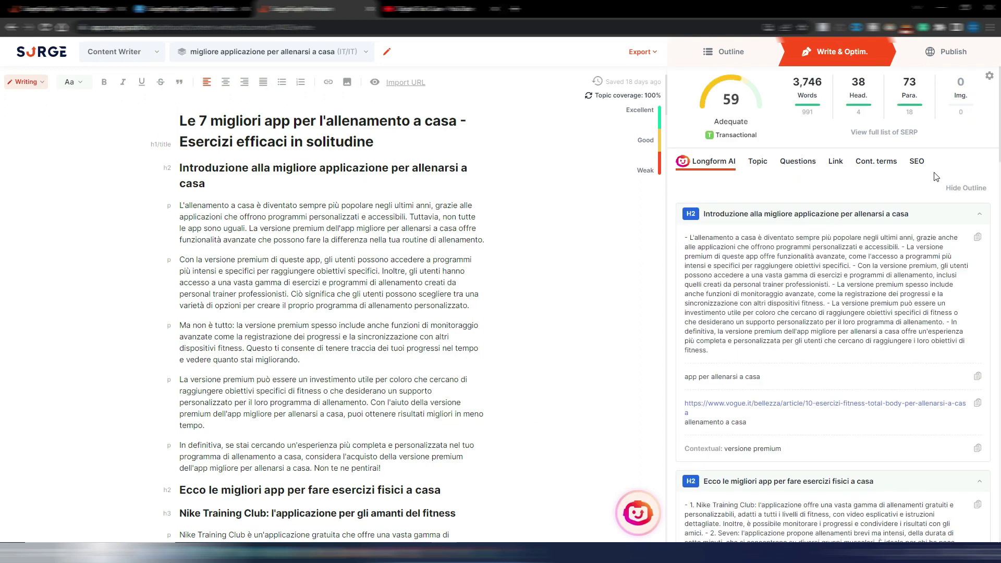
{"action": "left_click", "coordinate": [876, 165]}
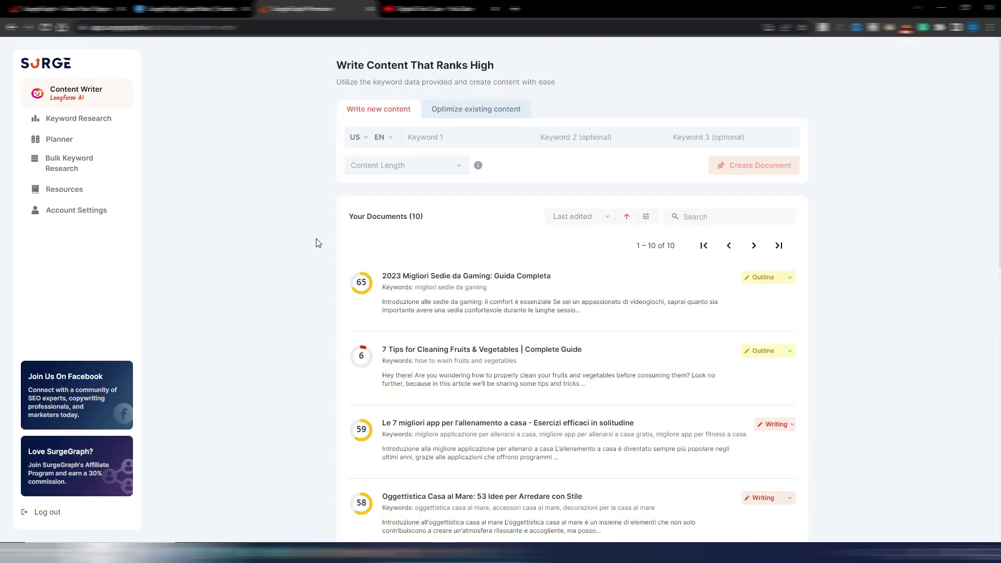
{"action": "scroll", "coordinate": [318, 243], "scroll_direction": "down", "scroll_amount": 7}
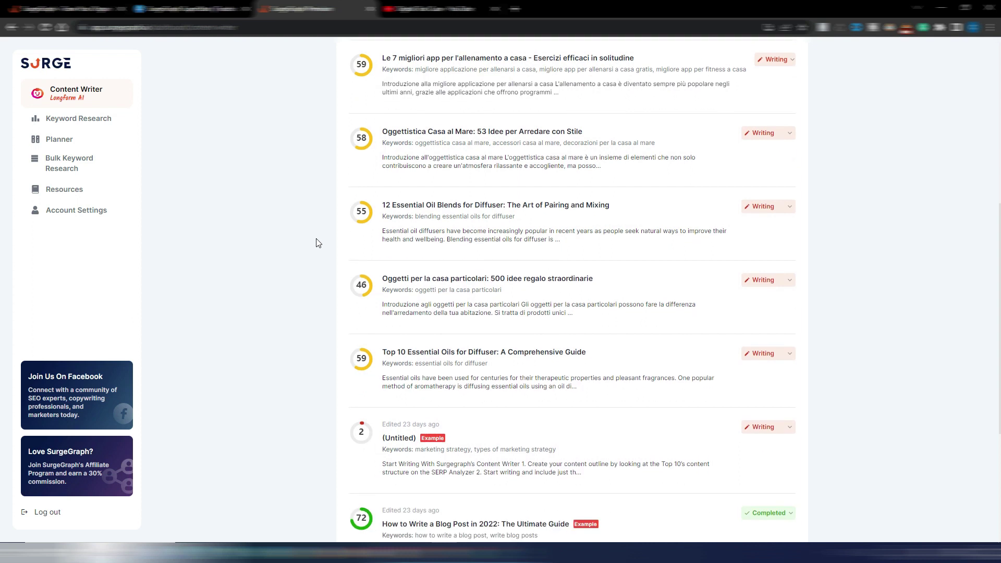
{"action": "scroll", "coordinate": [318, 242], "scroll_direction": "up", "scroll_amount": 7}
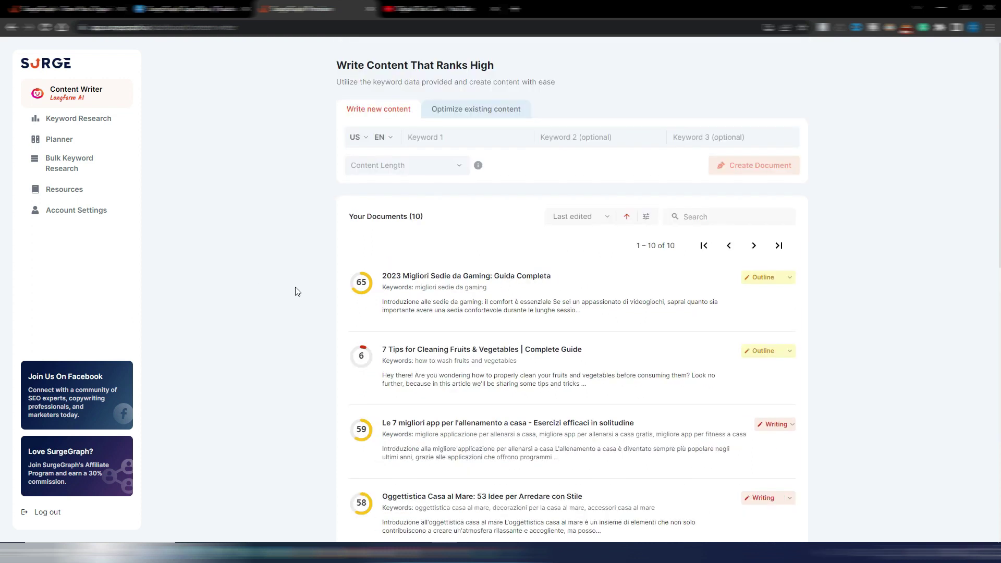
- Open the 'how to wash fruits and vegetables' document and generate a 1.500 – 2.500 word outline
{"action": "left_click", "coordinate": [512, 353]}
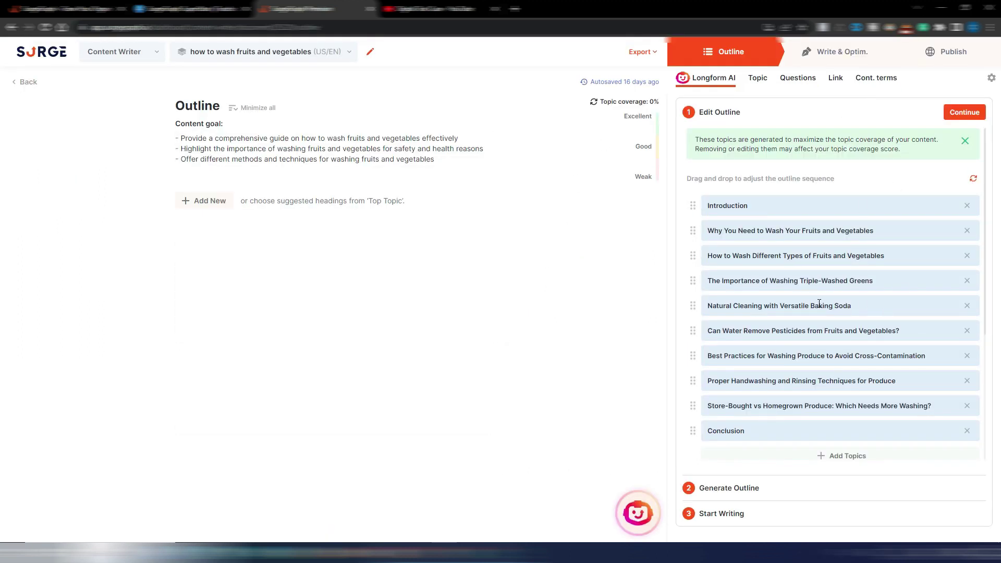
{"action": "scroll", "coordinate": [819, 304], "scroll_direction": "down", "scroll_amount": 3}
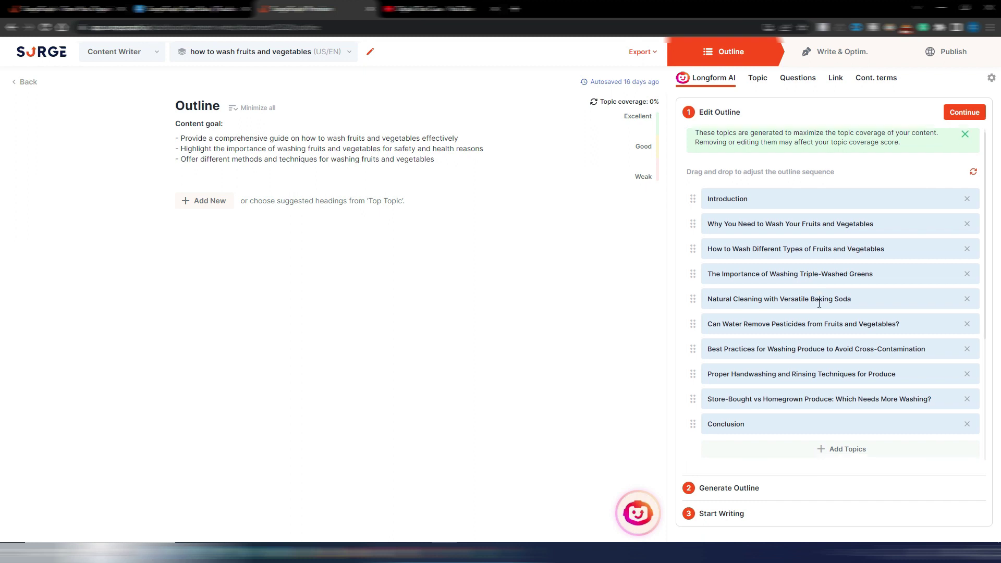
{"action": "left_click", "coordinate": [964, 113]}
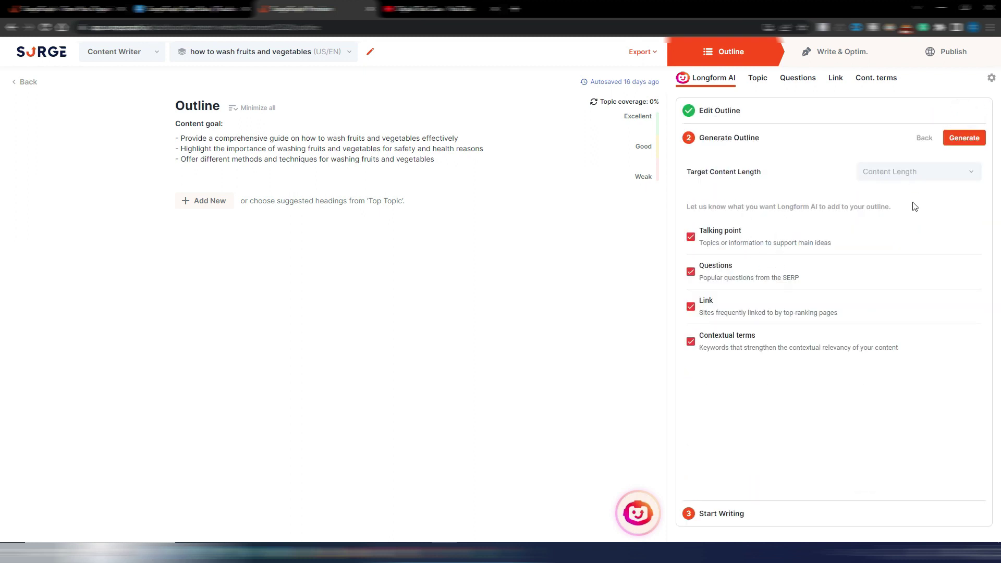
{"action": "left_click", "coordinate": [914, 172]}
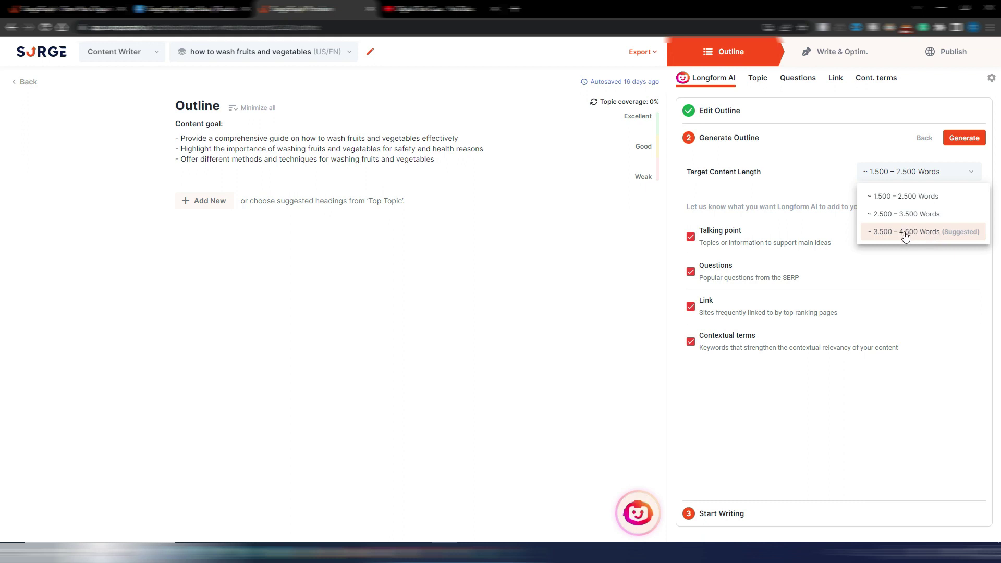
{"action": "left_click", "coordinate": [895, 198]}
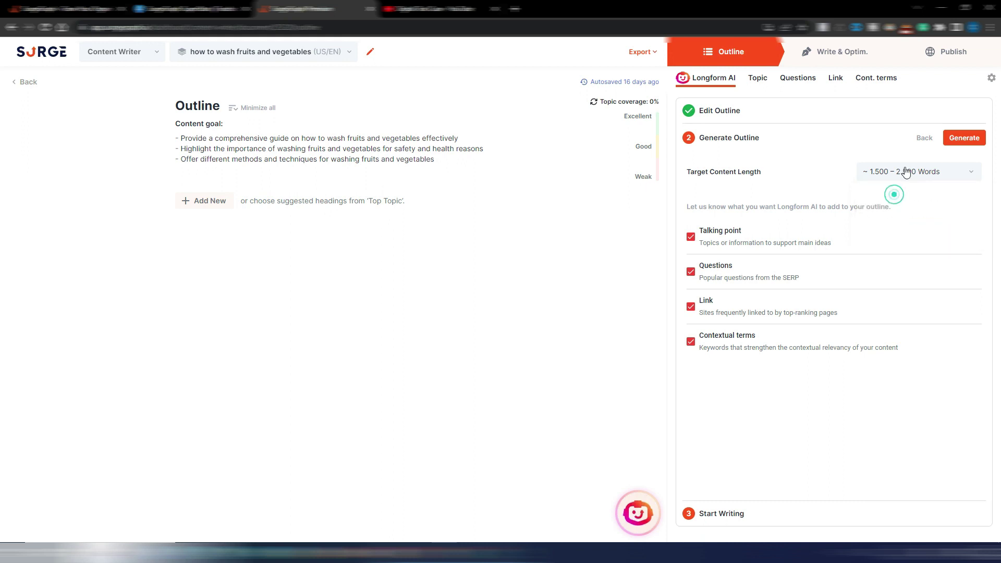
{"action": "left_click", "coordinate": [966, 137]}
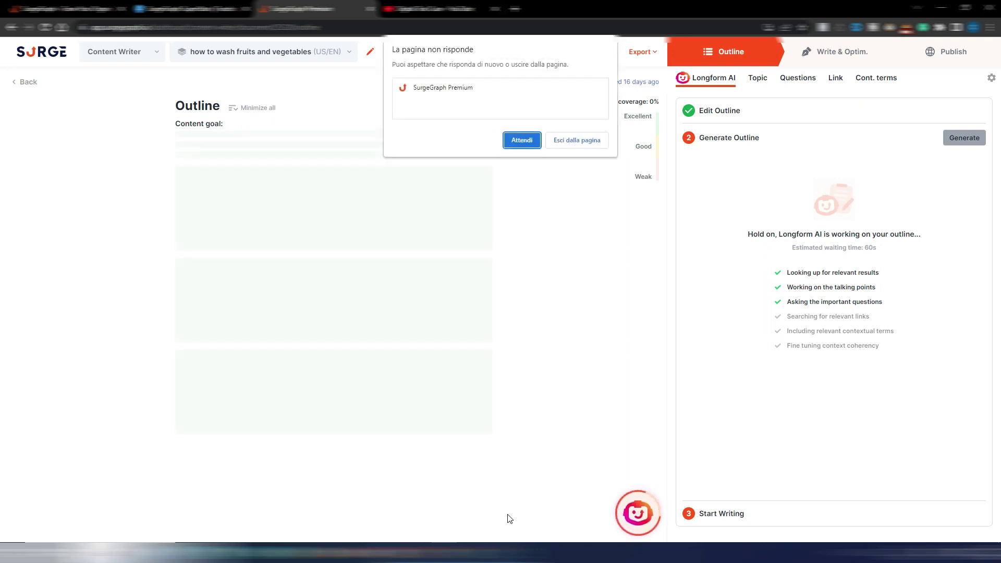
- Wait out the unresponsive page, set readability below 4th grade, and start writing the article
{"action": "left_click", "coordinate": [522, 140]}
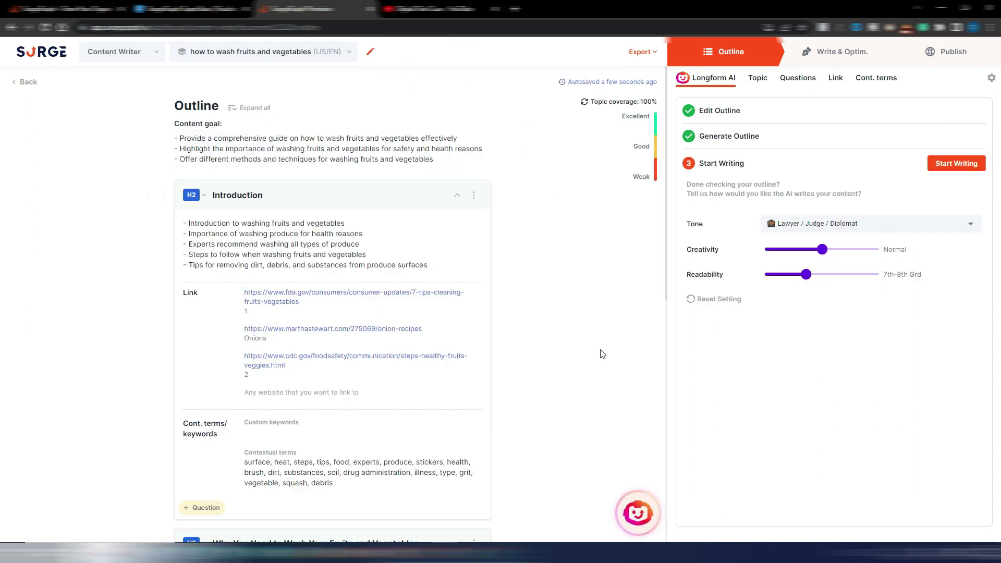
{"action": "scroll", "coordinate": [614, 251], "scroll_direction": "down", "scroll_amount": 8}
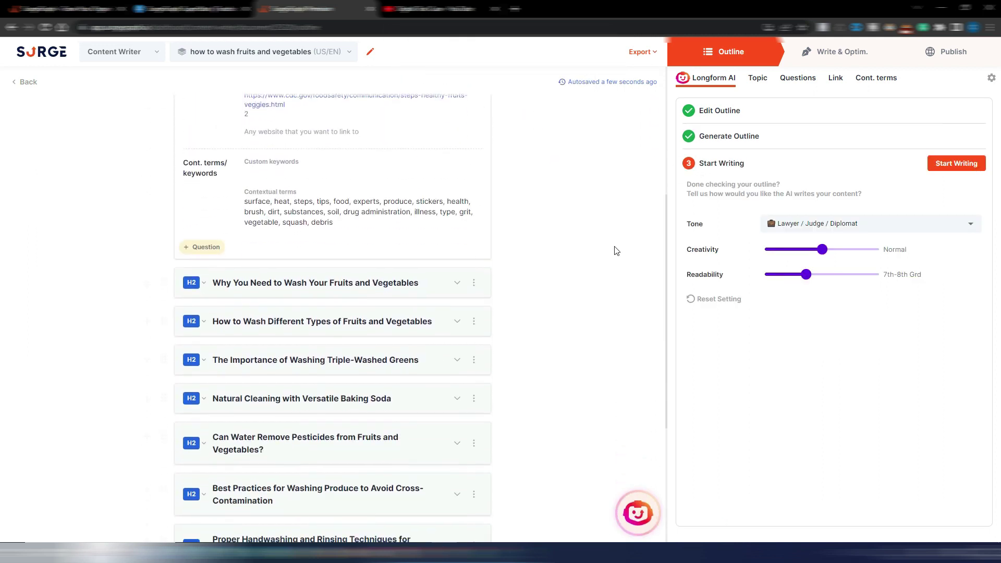
{"action": "scroll", "coordinate": [616, 251], "scroll_direction": "up", "scroll_amount": 10}
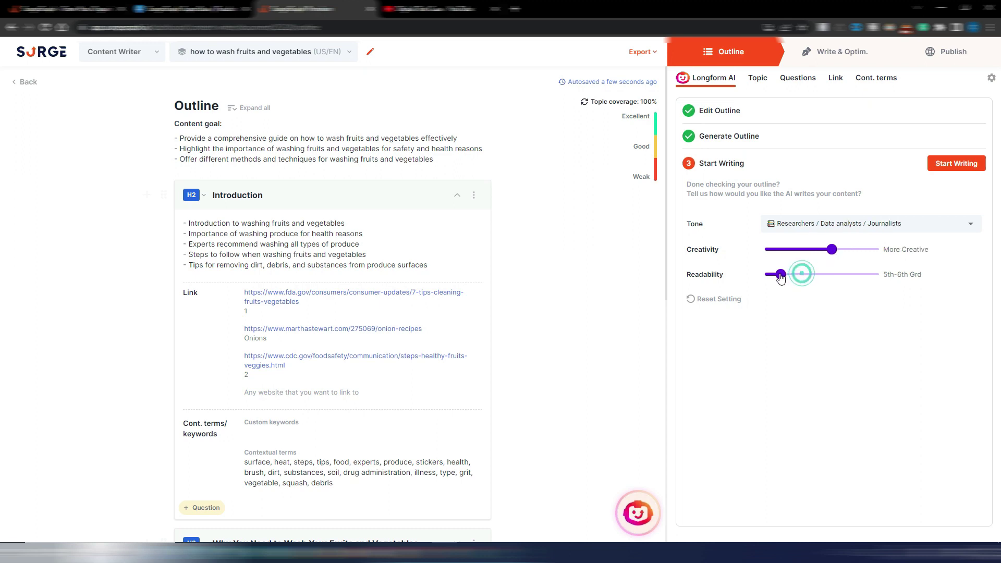
{"action": "left_click_drag", "start_coordinate": [780, 278], "coordinate": [777, 277]}
{"action": "left_click", "coordinate": [950, 167]}
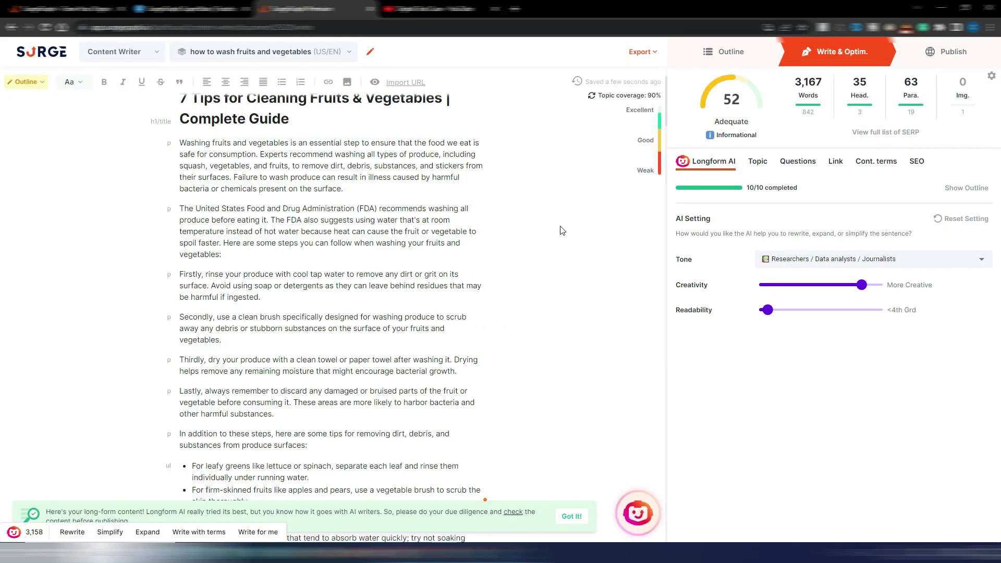
- Browse the Topic, Questions, Link and Contextual terms tabs, then show the SEO tab's 14 suggestions
{"action": "scroll", "coordinate": [562, 229], "scroll_direction": "up", "scroll_amount": 1}
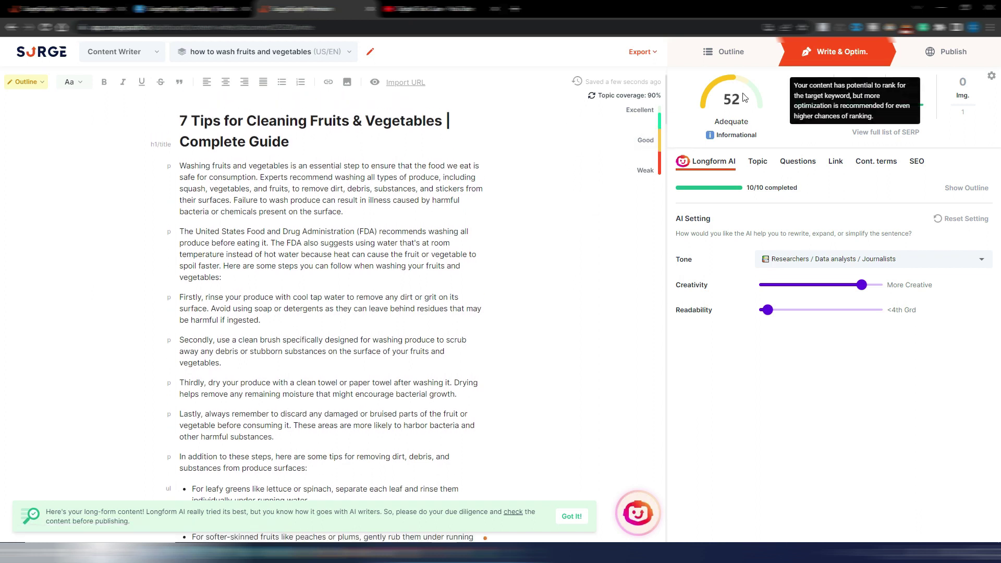
{"action": "mouse_move", "coordinate": [707, 127]}
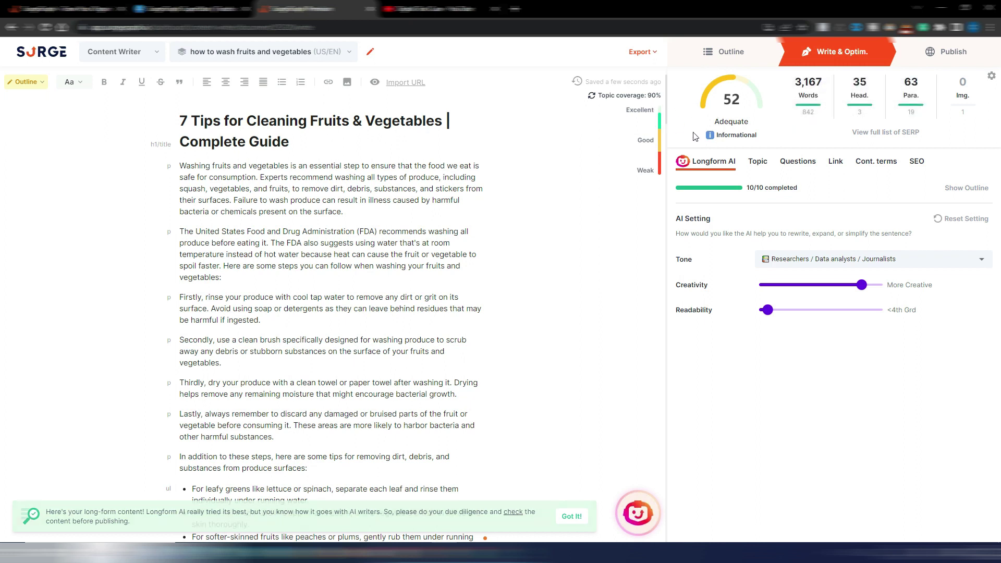
{"action": "left_click", "coordinate": [757, 162]}
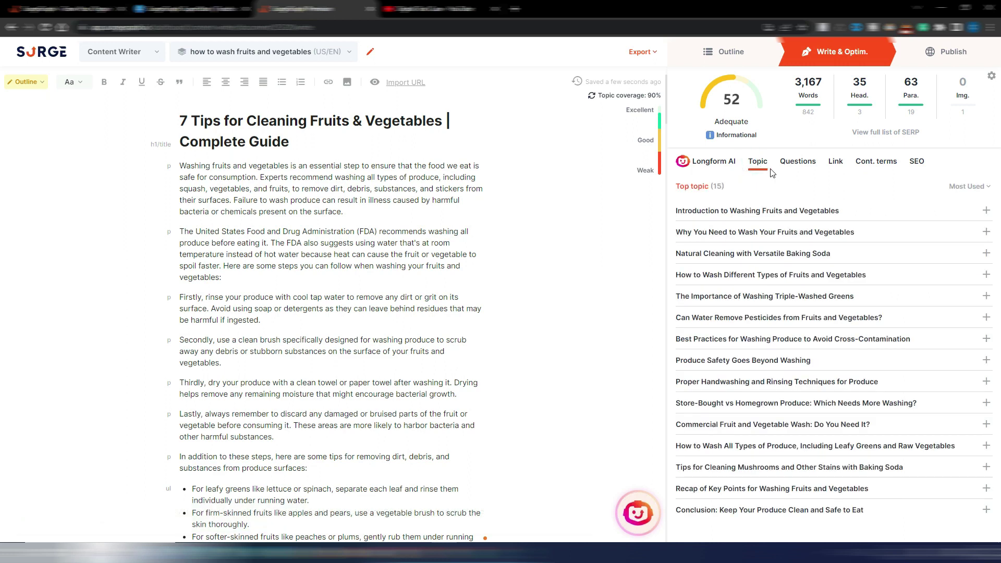
{"action": "left_click", "coordinate": [793, 161]}
{"action": "left_click", "coordinate": [840, 164]}
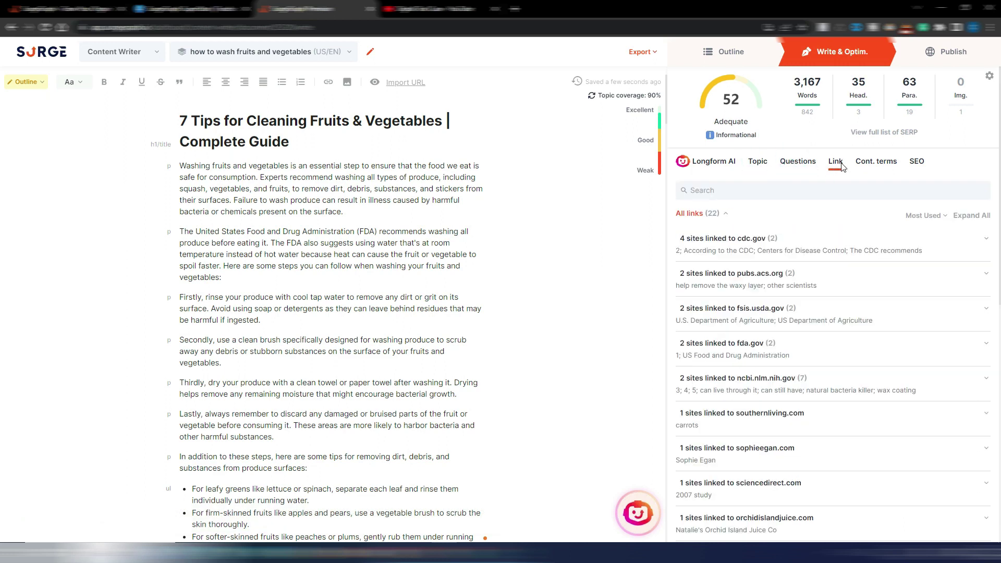
{"action": "left_click", "coordinate": [875, 164]}
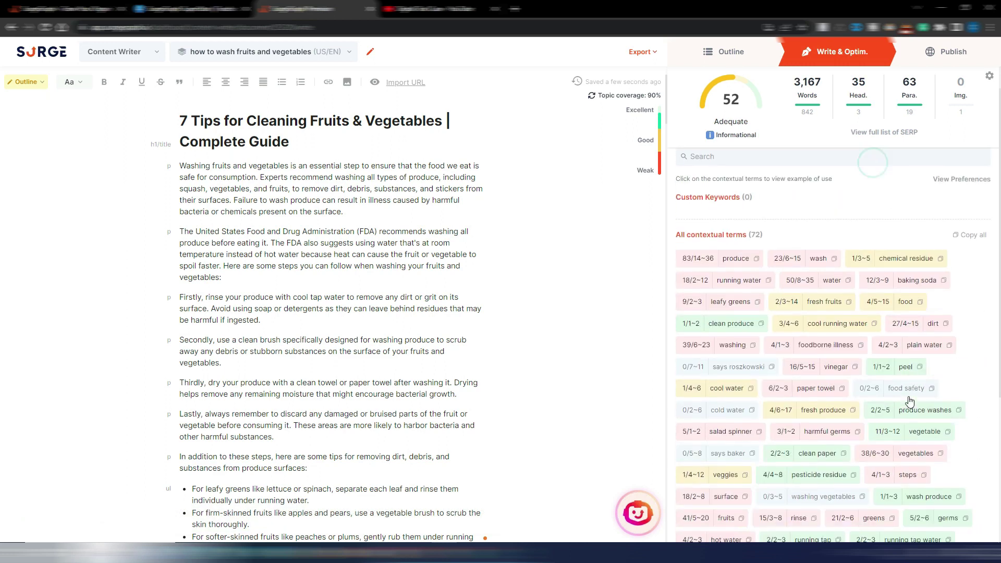
{"action": "scroll", "coordinate": [912, 406], "scroll_direction": "down", "scroll_amount": 3}
{"action": "scroll", "coordinate": [912, 398], "scroll_direction": "up", "scroll_amount": 2}
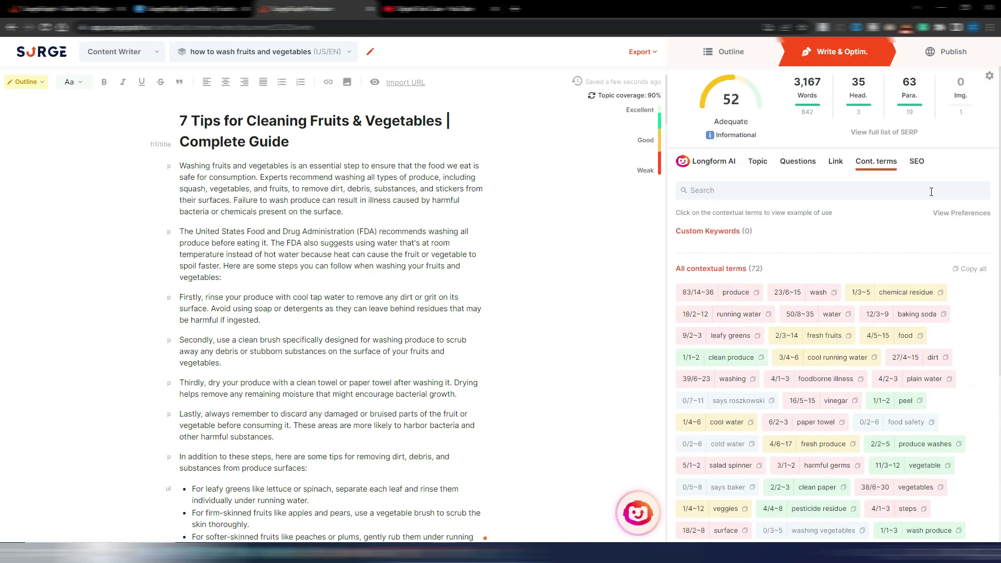
{"action": "left_click", "coordinate": [918, 163]}
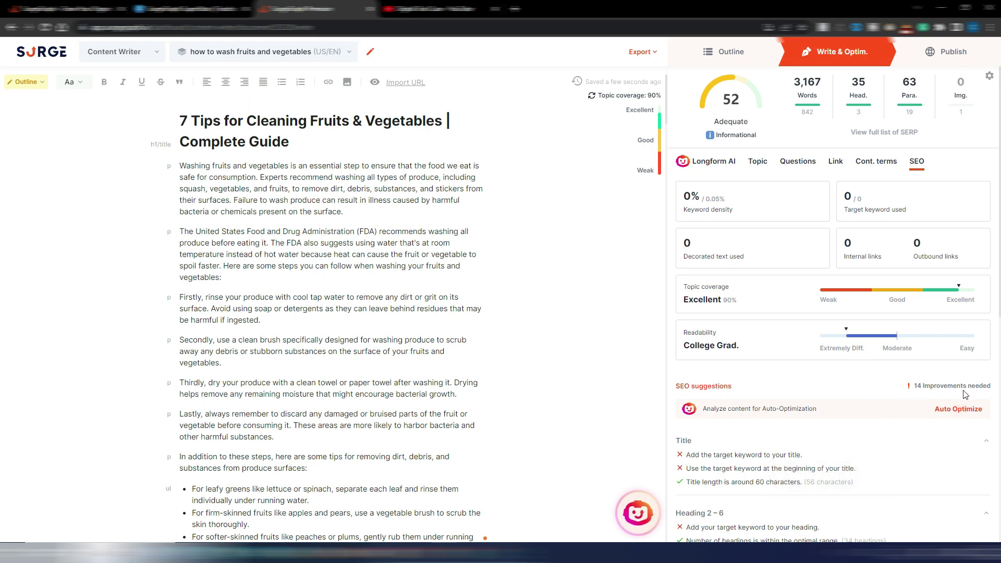
- Run Auto Optimize from the SEO tab to get 54 suggested fixes
{"action": "scroll", "coordinate": [886, 396], "scroll_direction": "down", "scroll_amount": 4}
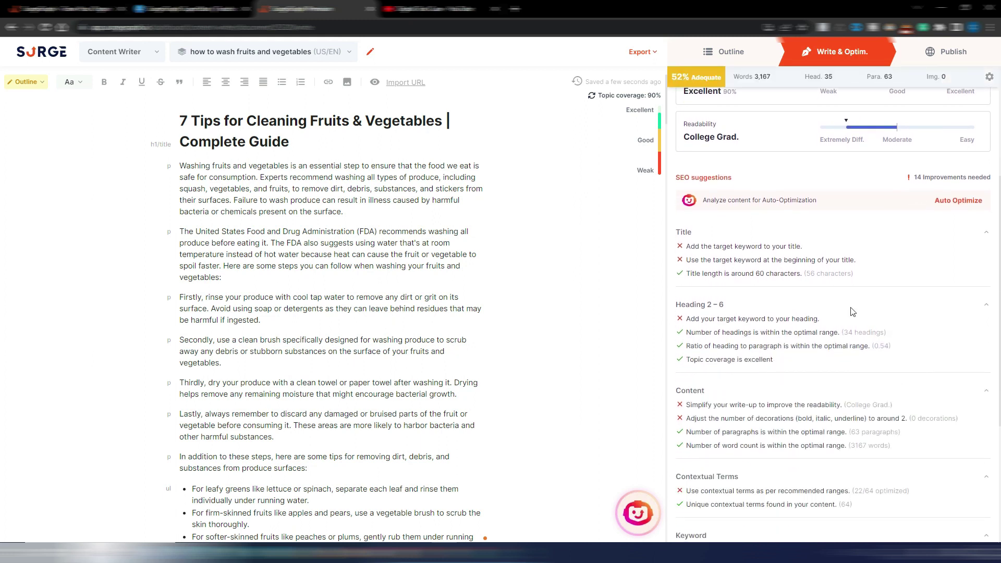
{"action": "mouse_move", "coordinate": [834, 260]}
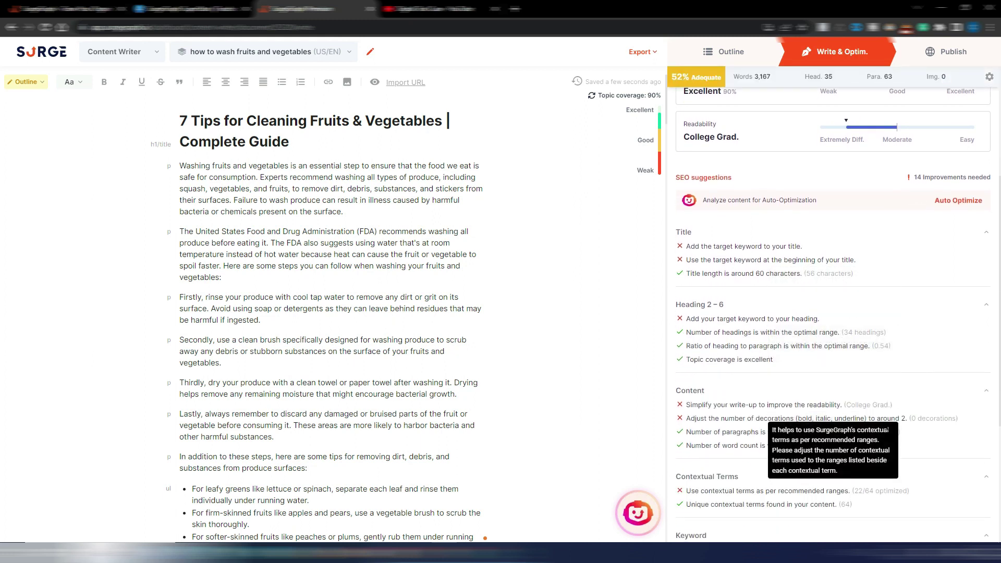
{"action": "scroll", "coordinate": [889, 415], "scroll_direction": "up", "scroll_amount": 4}
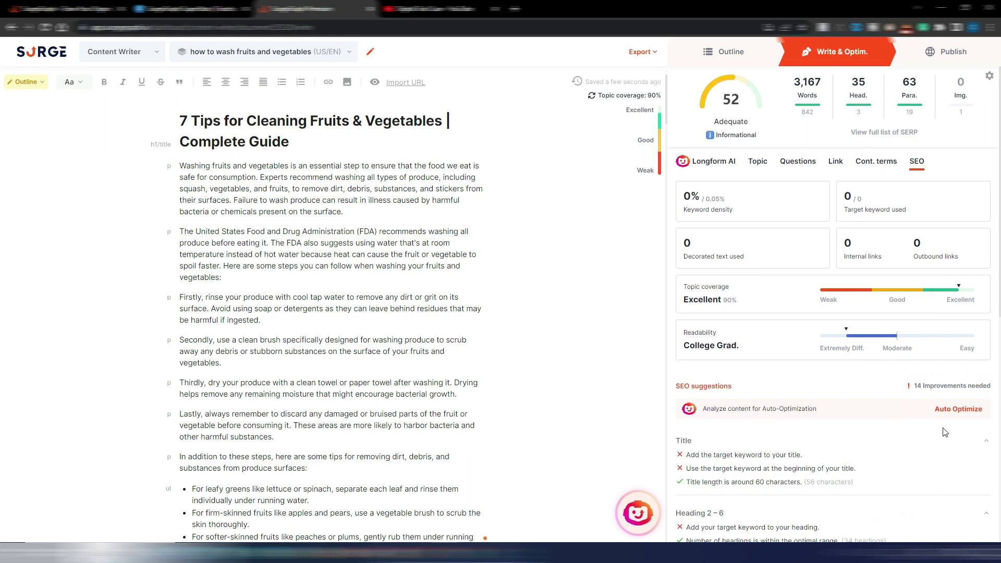
{"action": "left_click", "coordinate": [955, 411]}
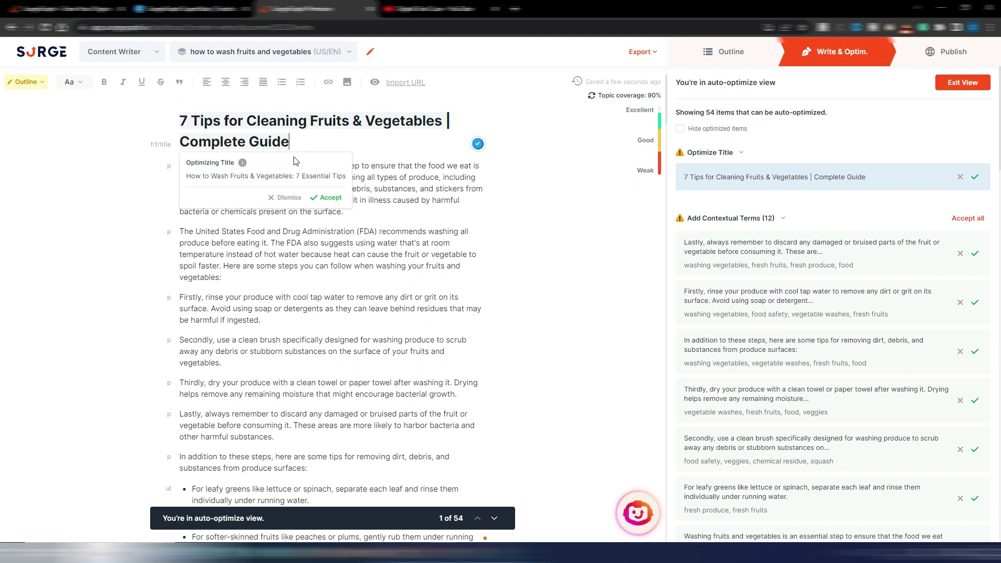
- Accept the optimizer's suggested H1 title so the title is marked Optimized
{"action": "left_click", "coordinate": [330, 198]}
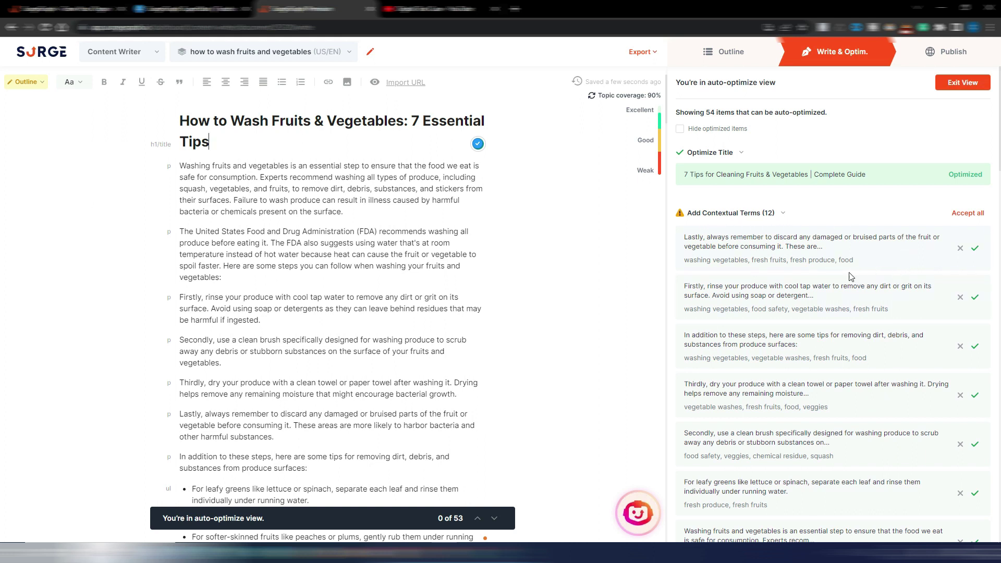
{"action": "scroll", "coordinate": [851, 276], "scroll_direction": "down", "scroll_amount": 5}
{"action": "scroll", "coordinate": [851, 261], "scroll_direction": "up", "scroll_amount": 5}
- Accept the contextual-term rewrites for the Lastly, Firstly and In addition paragraphs one by one
{"action": "left_click", "coordinate": [744, 247]}
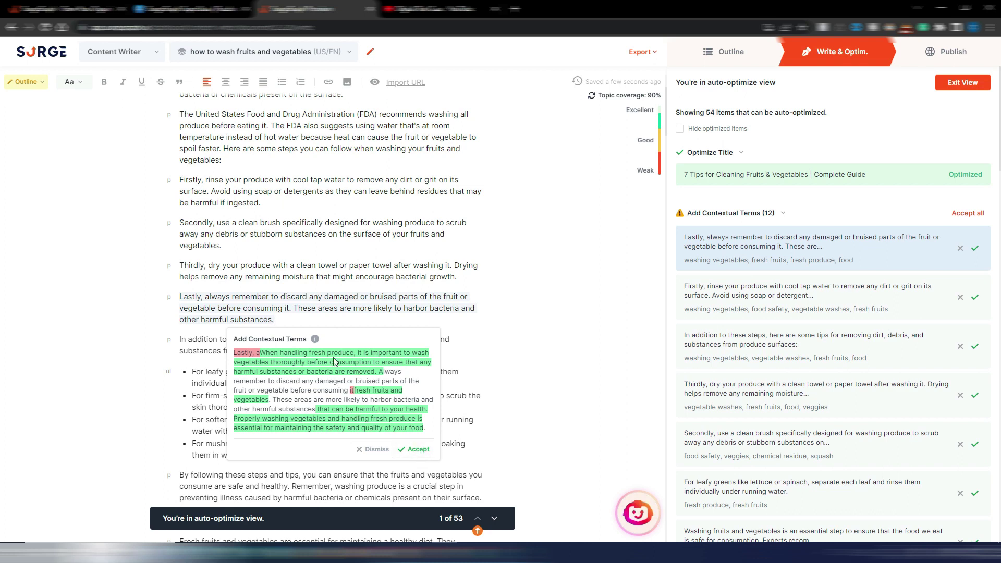
{"action": "left_click", "coordinate": [416, 450]}
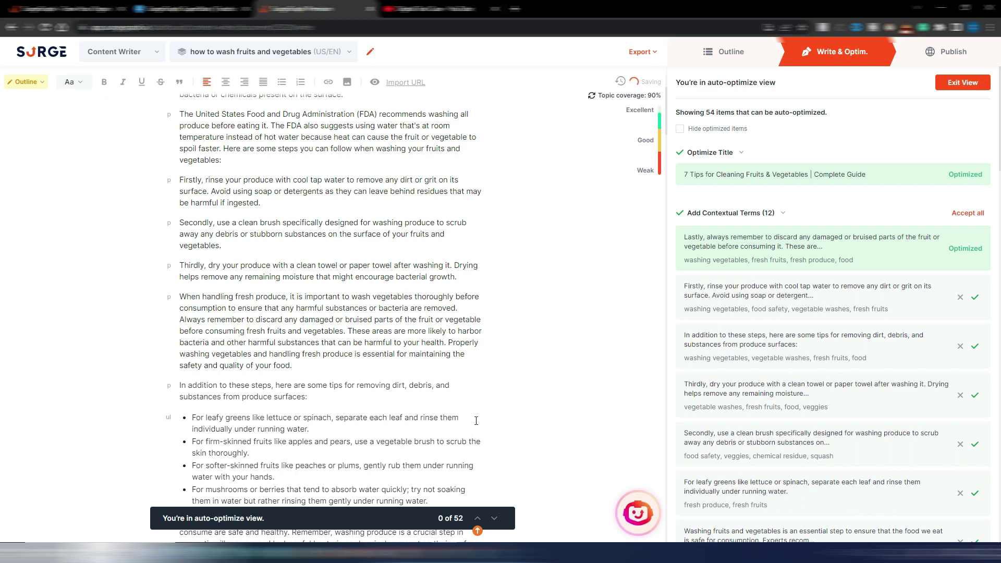
{"action": "left_click", "coordinate": [759, 299]}
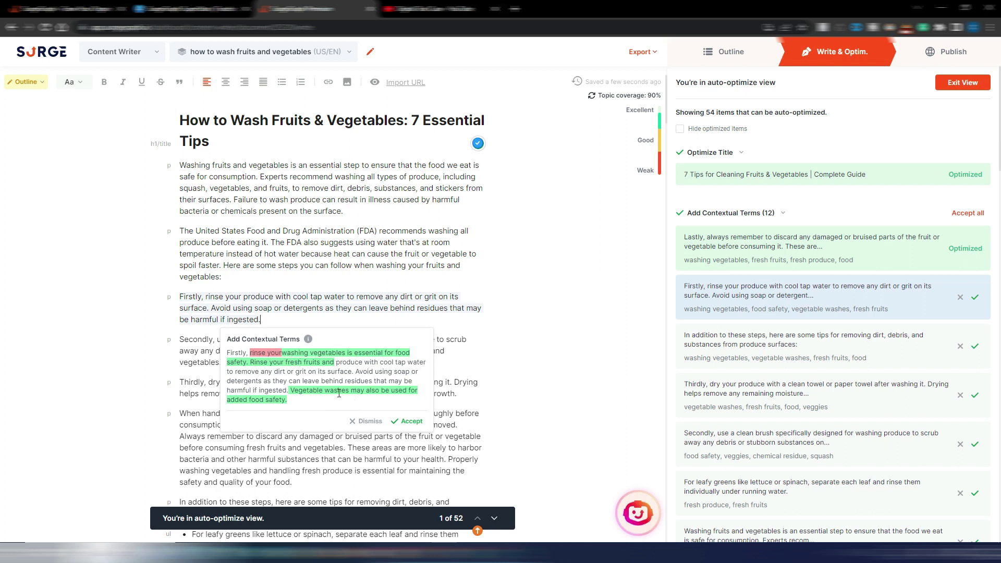
{"action": "left_click", "coordinate": [408, 420]}
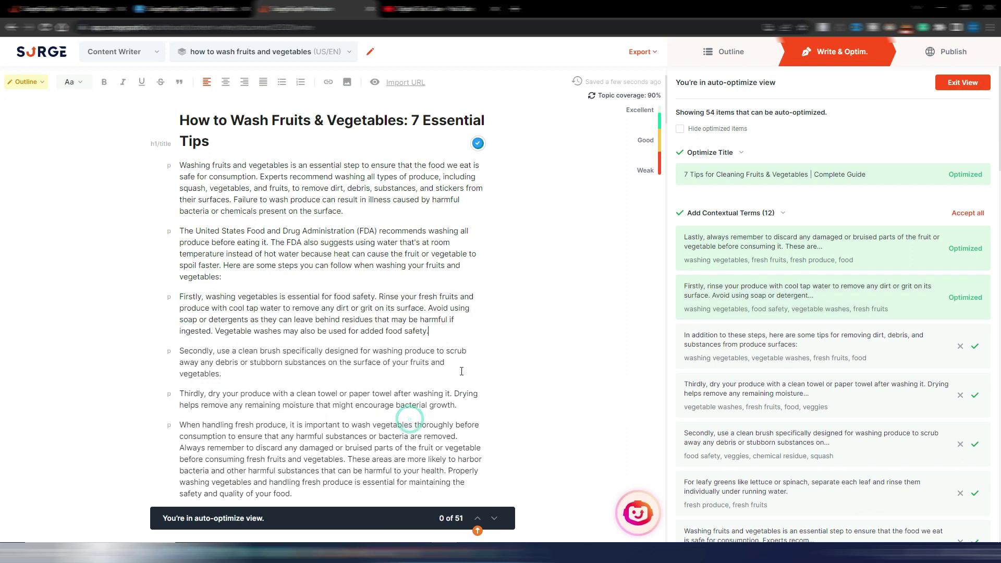
{"action": "scroll", "coordinate": [461, 370], "scroll_direction": "down", "scroll_amount": 5}
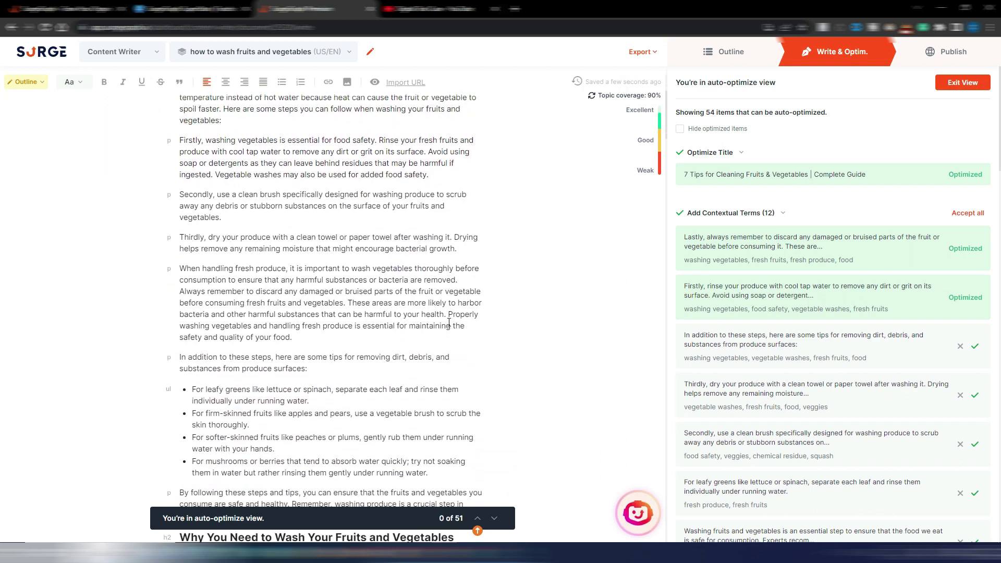
{"action": "scroll", "coordinate": [449, 322], "scroll_direction": "up", "scroll_amount": 3}
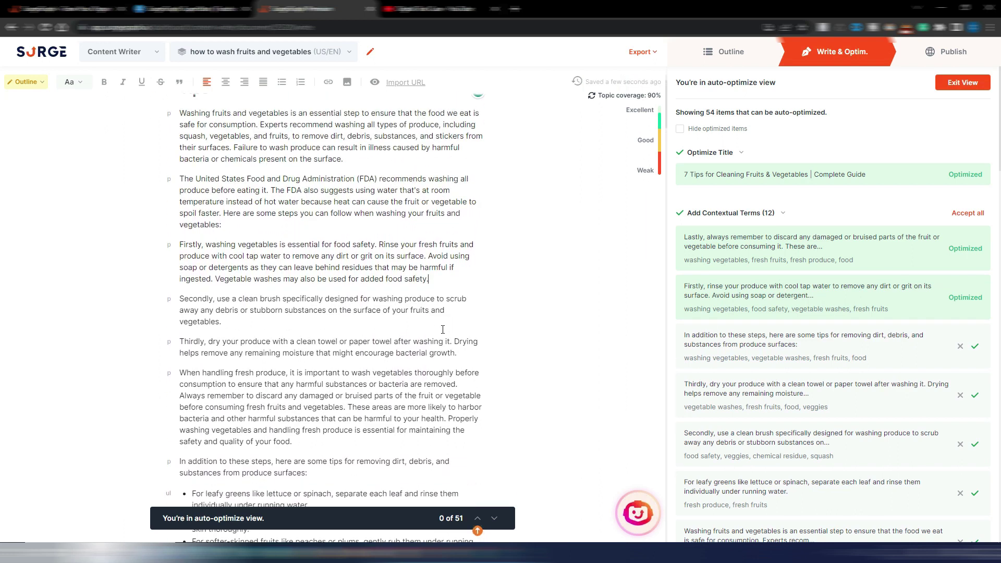
{"action": "left_click", "coordinate": [772, 345]}
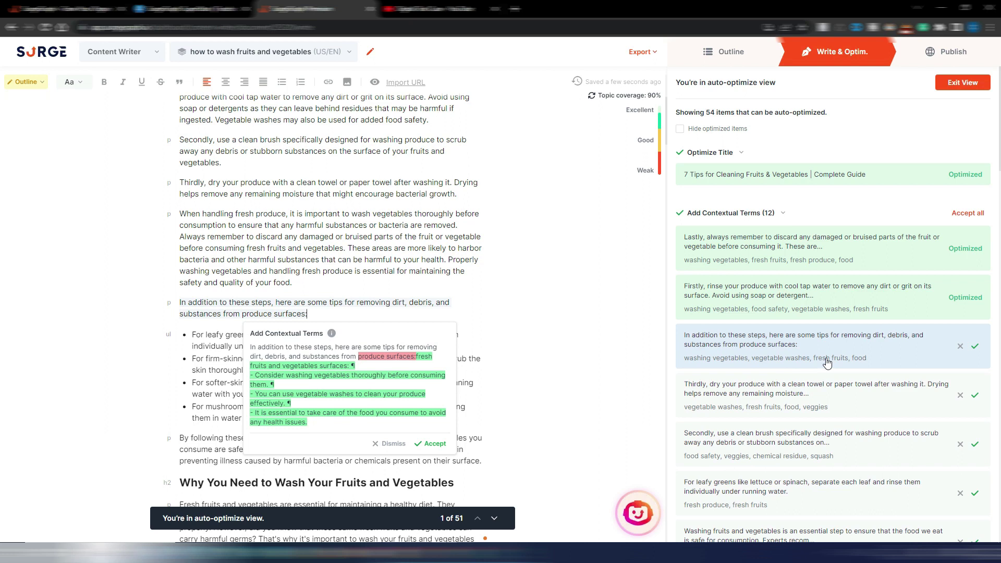
{"action": "left_click", "coordinate": [432, 444]}
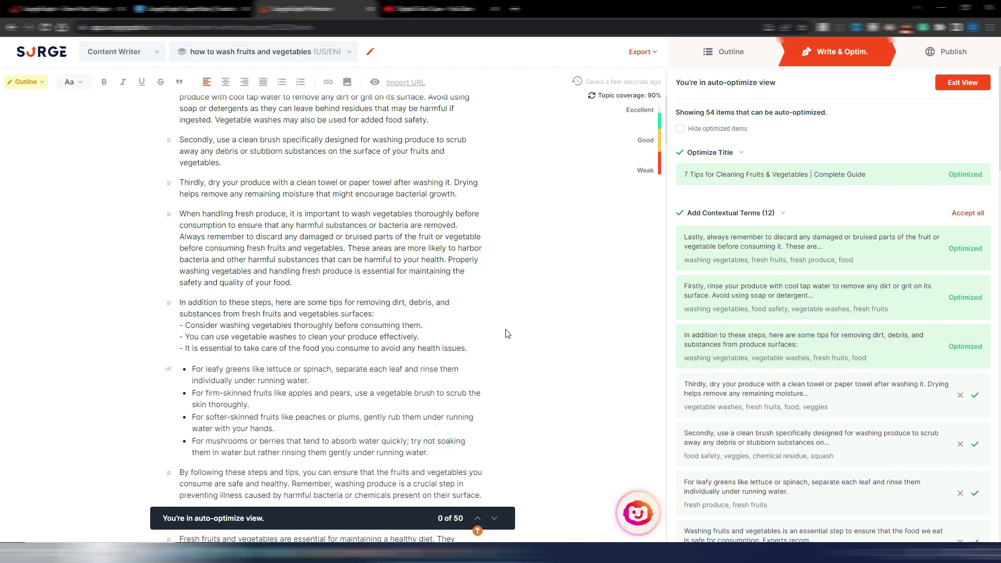
- Accept all remaining contextual-term suggestions at once and scroll to review them
{"action": "left_click", "coordinate": [966, 214]}
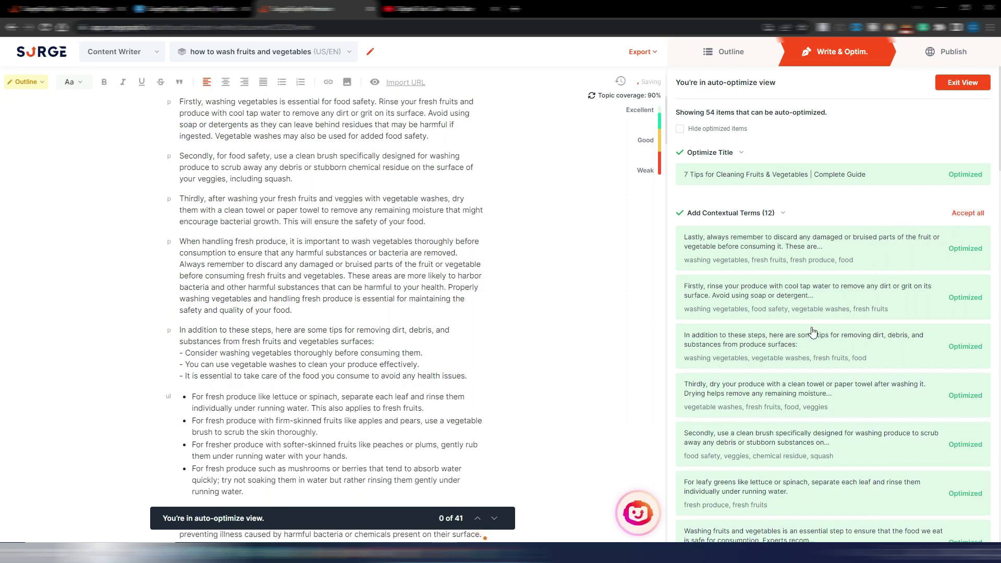
{"action": "scroll", "coordinate": [811, 323], "scroll_direction": "down", "scroll_amount": 6}
{"action": "scroll", "coordinate": [808, 306], "scroll_direction": "down", "scroll_amount": 1}
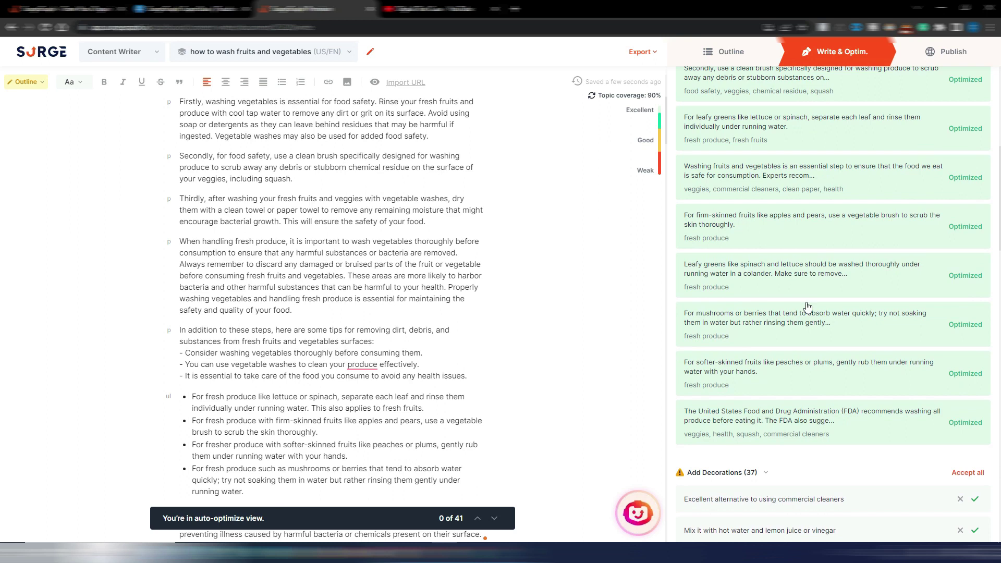
{"action": "scroll", "coordinate": [807, 306], "scroll_direction": "up", "scroll_amount": 6}
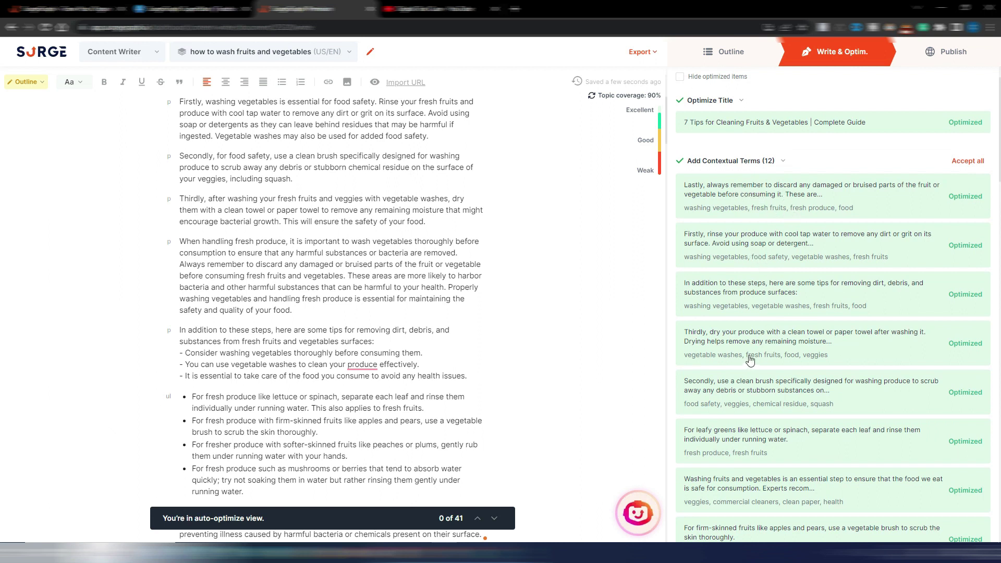
{"action": "scroll", "coordinate": [751, 360], "scroll_direction": "down", "scroll_amount": 12}
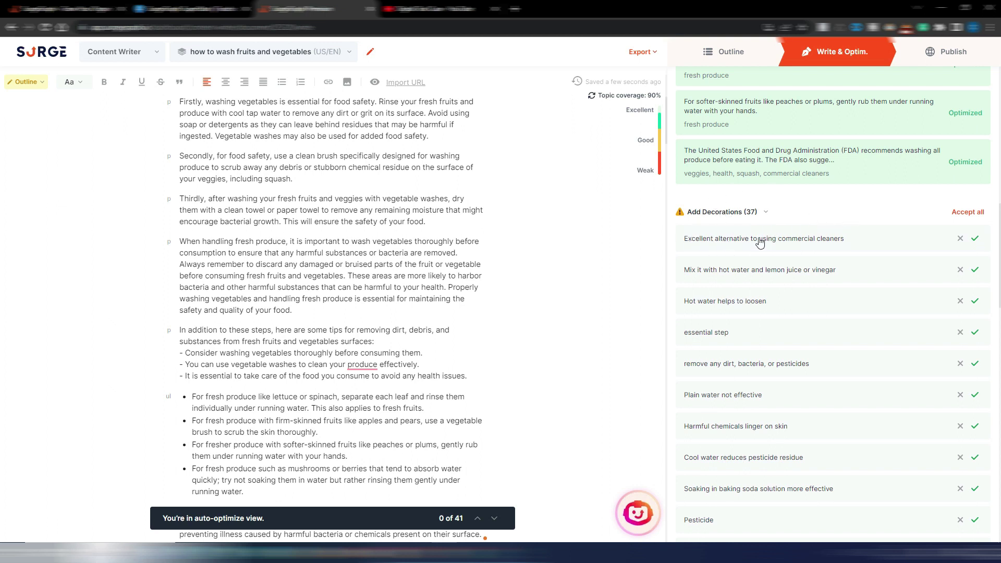
- Accept all 37 decorations and scroll through the article to check bolded phrases like 'essential step'
{"action": "left_click", "coordinate": [969, 212]}
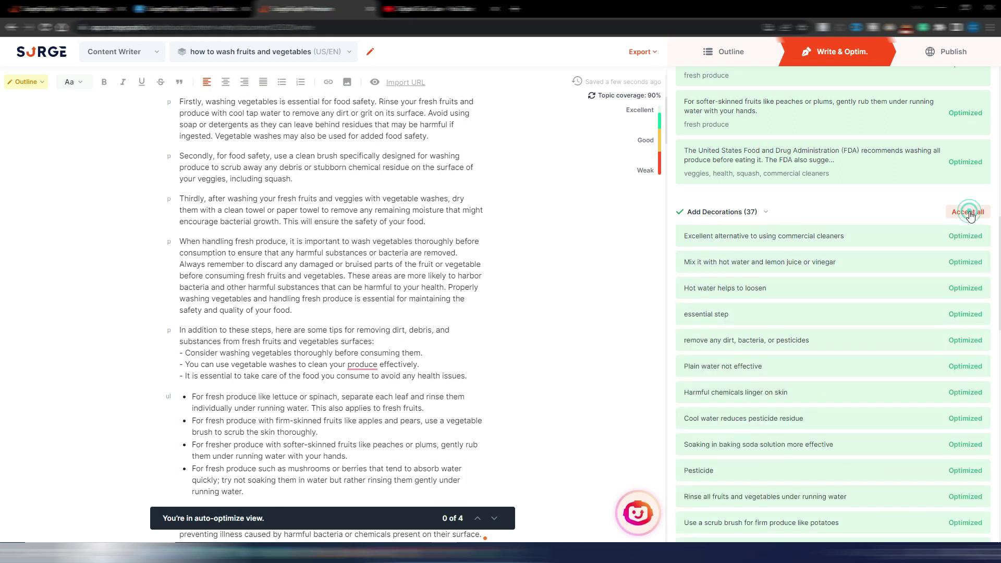
{"action": "scroll", "coordinate": [522, 354], "scroll_direction": "up", "scroll_amount": 2}
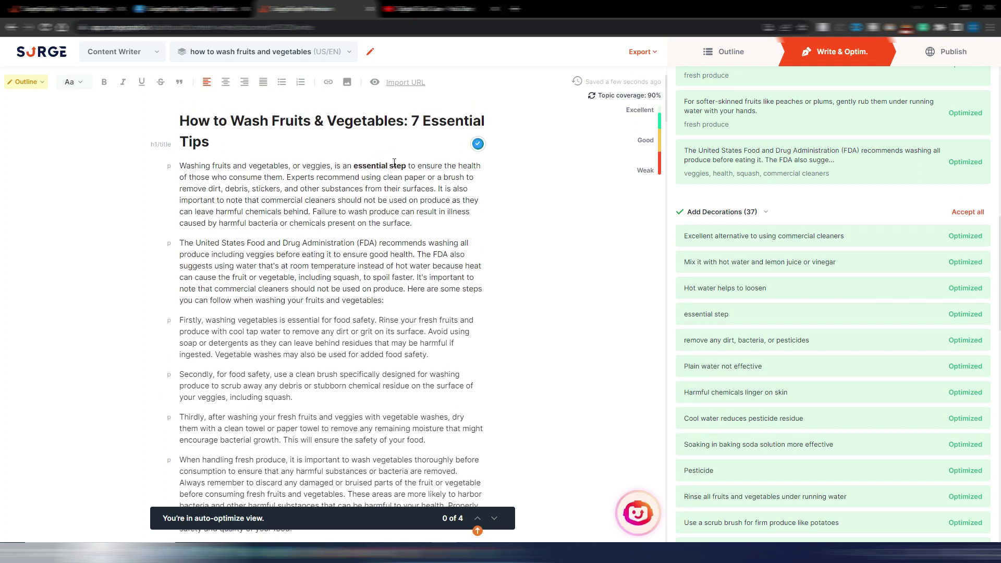
{"action": "scroll", "coordinate": [433, 201], "scroll_direction": "down", "scroll_amount": 15}
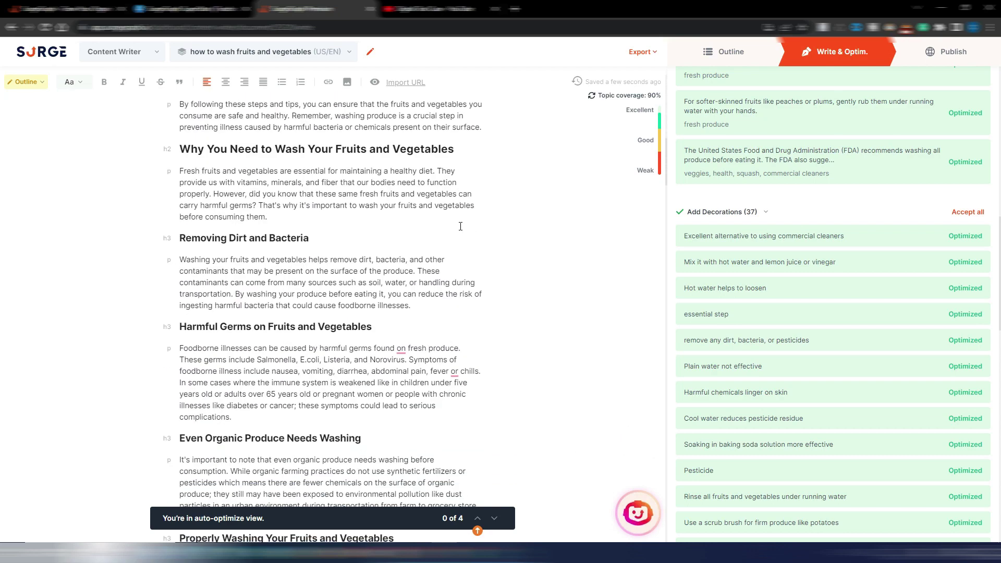
{"action": "scroll", "coordinate": [461, 226], "scroll_direction": "down", "scroll_amount": 8}
{"action": "scroll", "coordinate": [270, 179], "scroll_direction": "up", "scroll_amount": 2}
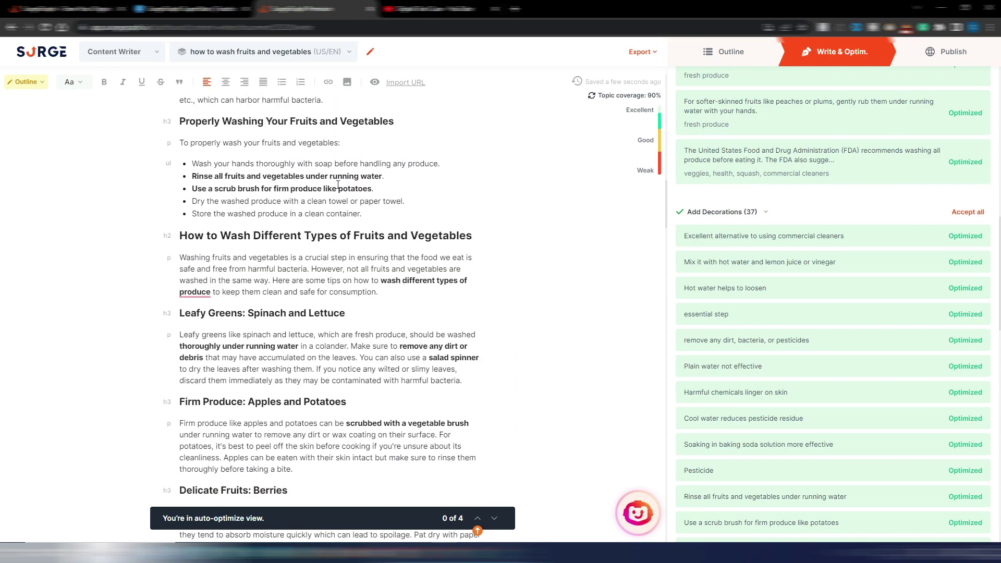
{"action": "scroll", "coordinate": [355, 201], "scroll_direction": "down", "scroll_amount": 15}
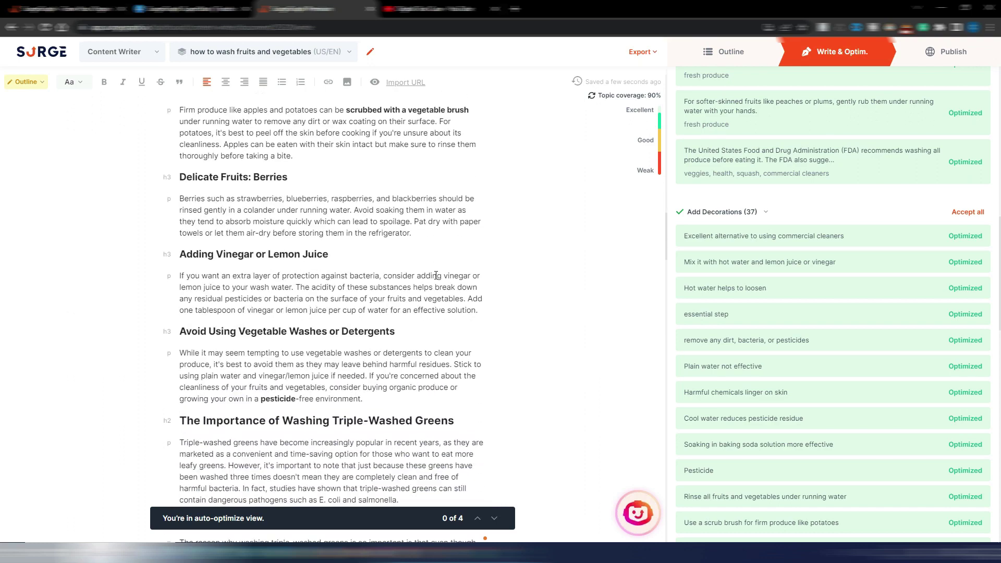
{"action": "scroll", "coordinate": [436, 275], "scroll_direction": "down", "scroll_amount": 10}
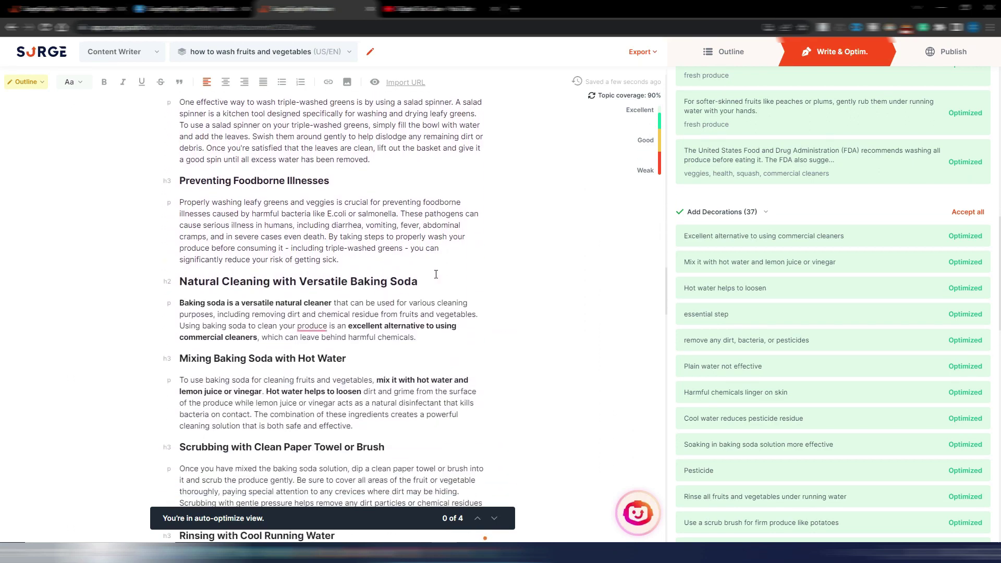
{"action": "scroll", "coordinate": [435, 273], "scroll_direction": "down", "scroll_amount": 15}
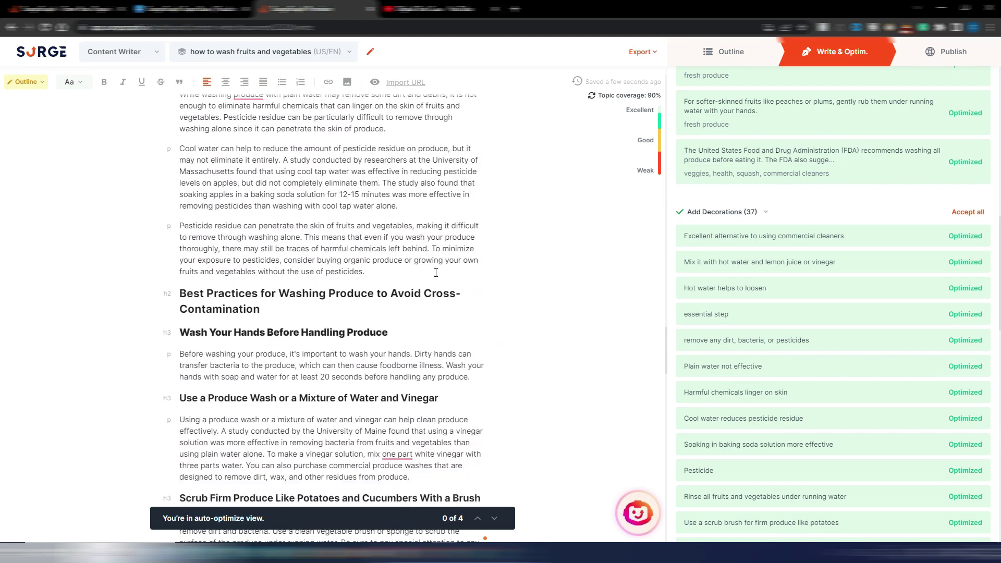
{"action": "scroll", "coordinate": [435, 272], "scroll_direction": "up", "scroll_amount": 10}
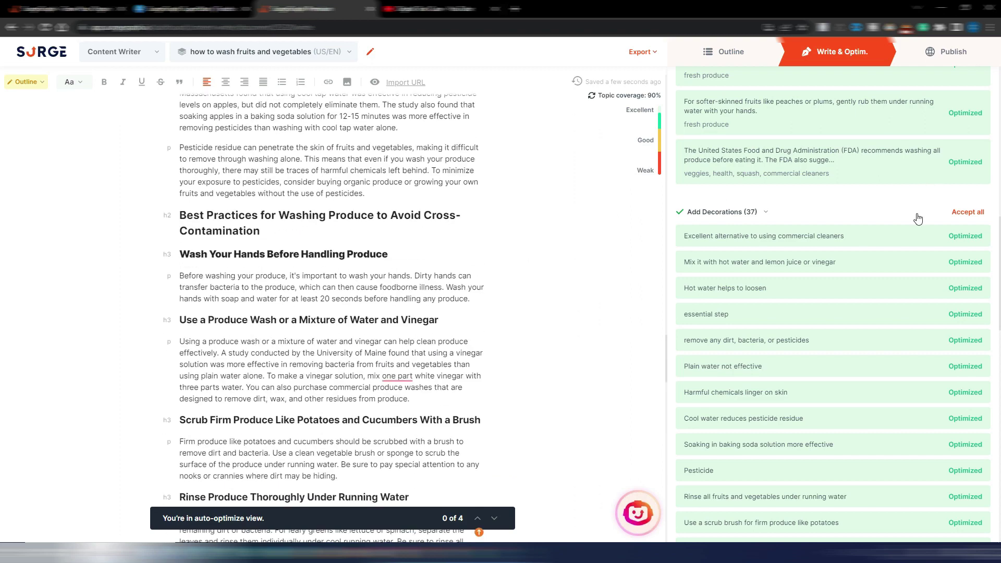
{"action": "scroll", "coordinate": [916, 214], "scroll_direction": "up", "scroll_amount": 10}
- Exit auto-optimize view and check the SEO panel: 54%, 21 decorated text uses, 14 improvements left
{"action": "left_click", "coordinate": [962, 83]}
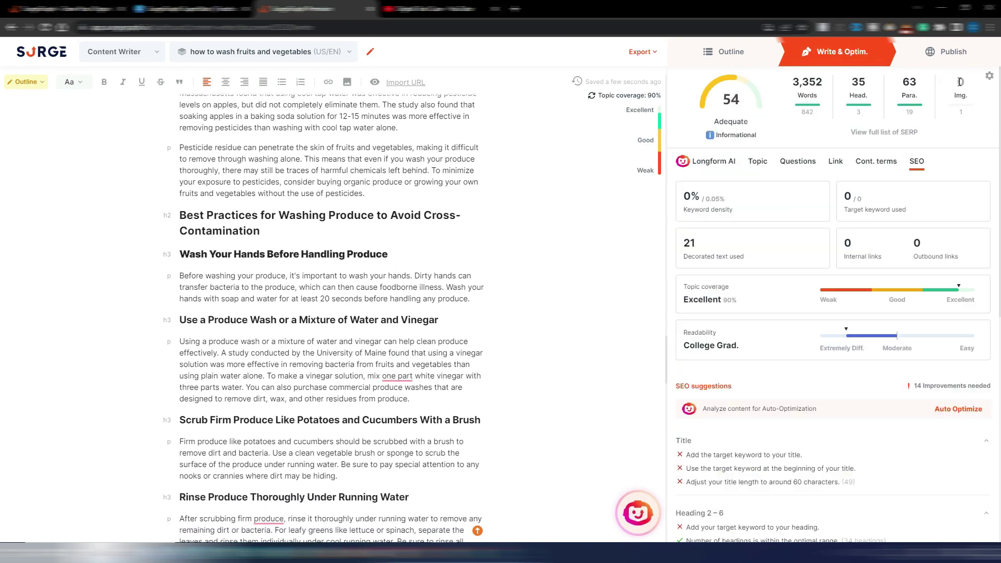
{"action": "mouse_move", "coordinate": [756, 102]}
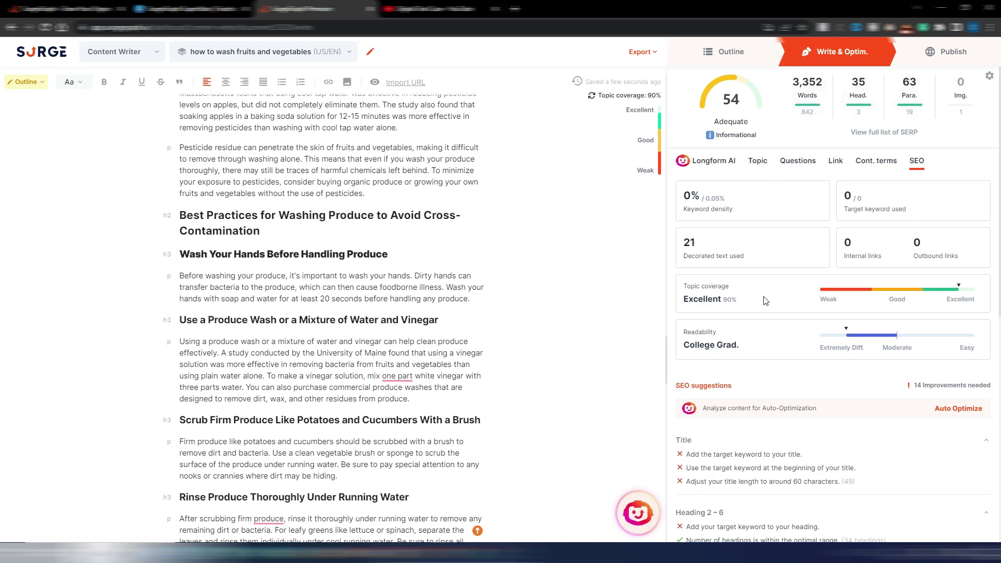
{"action": "scroll", "coordinate": [765, 301], "scroll_direction": "down", "scroll_amount": 3}
{"action": "mouse_move", "coordinate": [764, 298]}
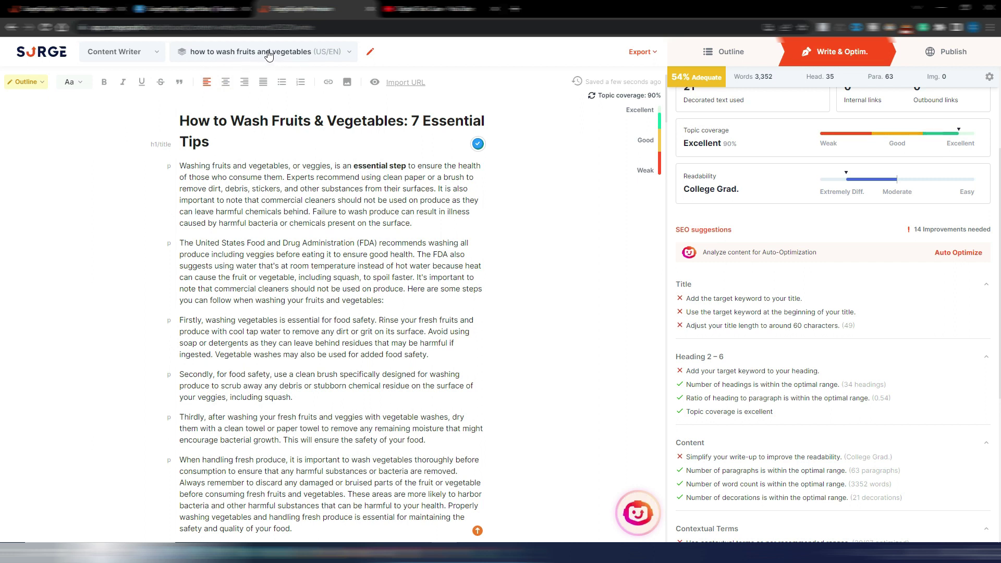
- Change the title's '&' to 'And', lifting the SEO score to 61 with 12 improvements left
{"action": "double_click", "coordinate": [318, 120]}
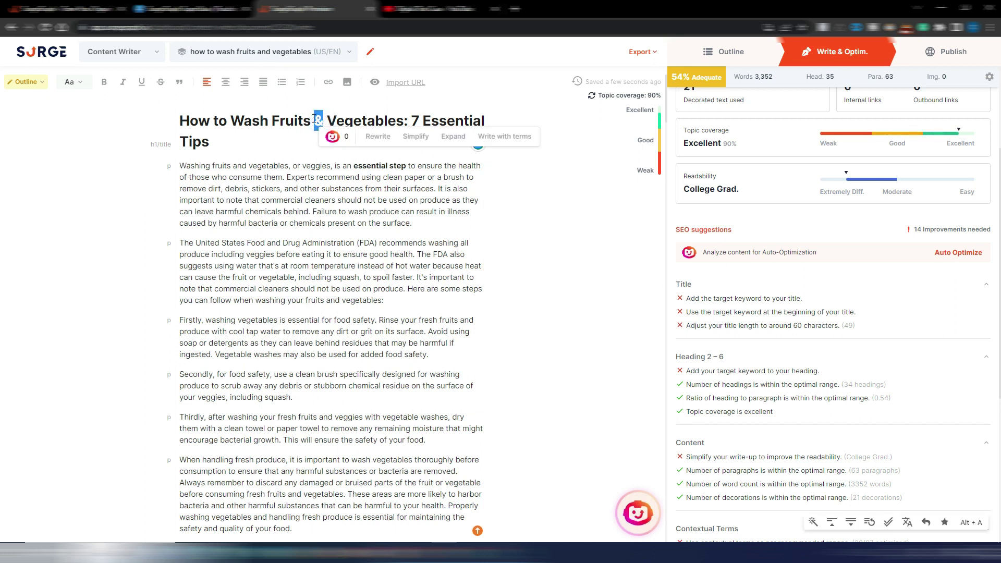
{"action": "type", "text": "And"}
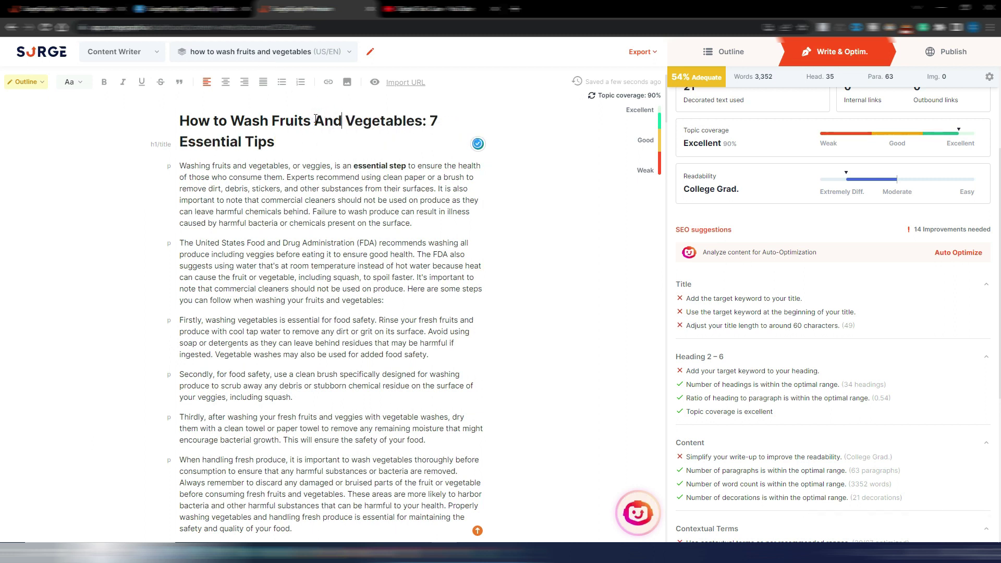
{"action": "mouse_move", "coordinate": [687, 302]}
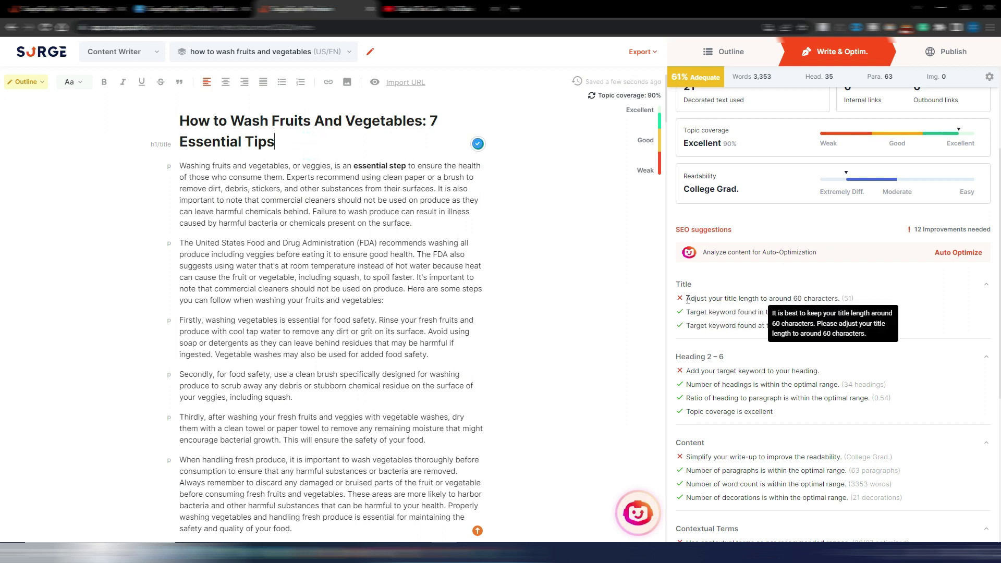
{"action": "scroll", "coordinate": [834, 334], "scroll_direction": "up", "scroll_amount": 3}
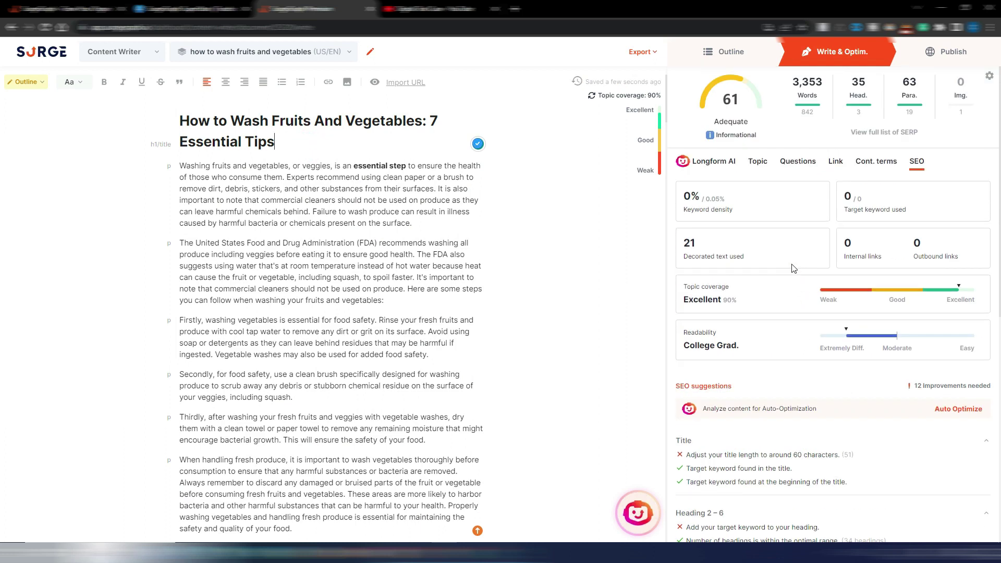
{"action": "mouse_move", "coordinate": [714, 85]}
{"action": "scroll", "coordinate": [791, 294], "scroll_direction": "down", "scroll_amount": 3}
{"action": "scroll", "coordinate": [791, 293], "scroll_direction": "up", "scroll_amount": 3}
{"action": "scroll", "coordinate": [791, 294], "scroll_direction": "down", "scroll_amount": 5}
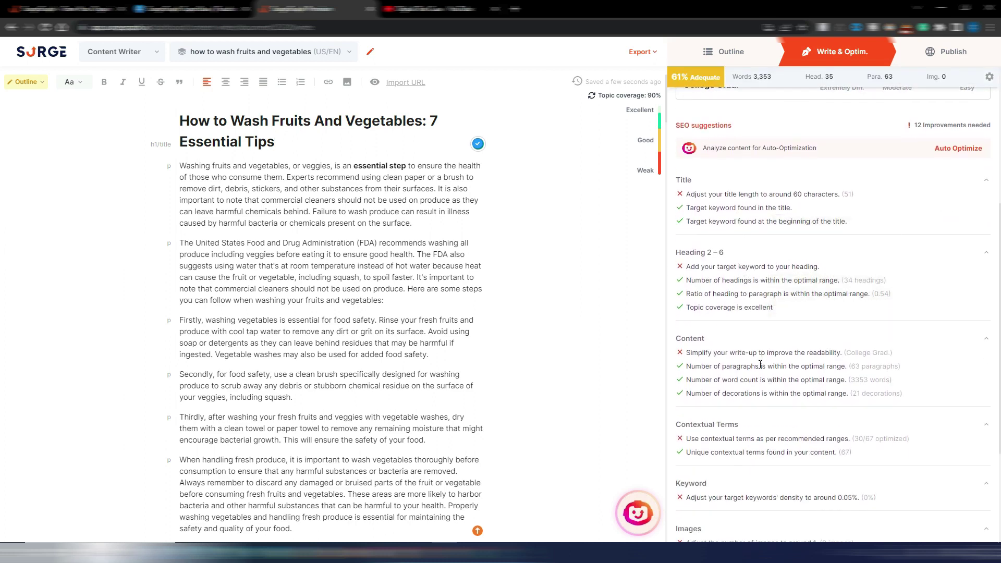
{"action": "scroll", "coordinate": [759, 370], "scroll_direction": "down", "scroll_amount": 2}
{"action": "scroll", "coordinate": [764, 413], "scroll_direction": "down", "scroll_amount": 2}
{"action": "scroll", "coordinate": [767, 406], "scroll_direction": "up", "scroll_amount": 8}
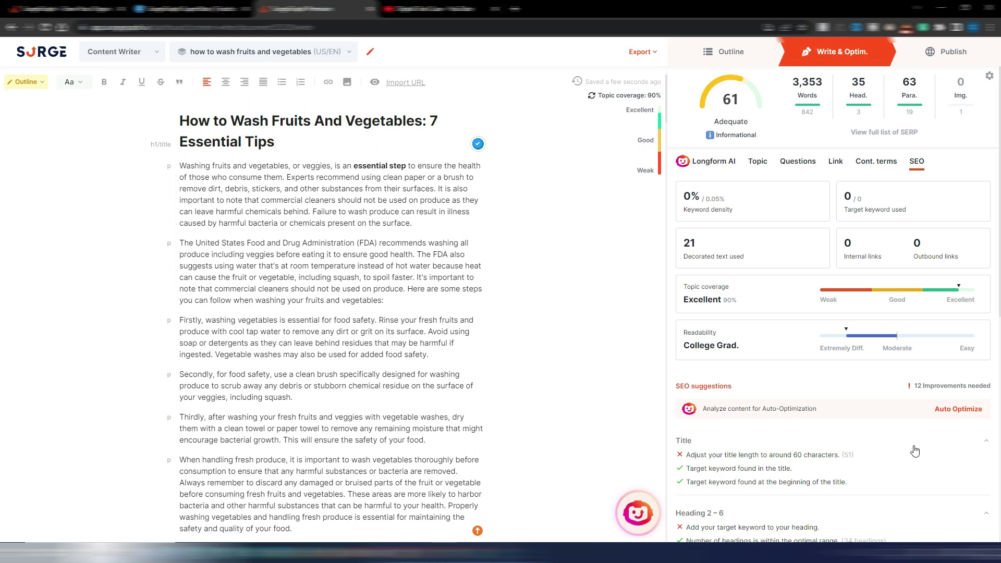
{"action": "left_click", "coordinate": [876, 161]}
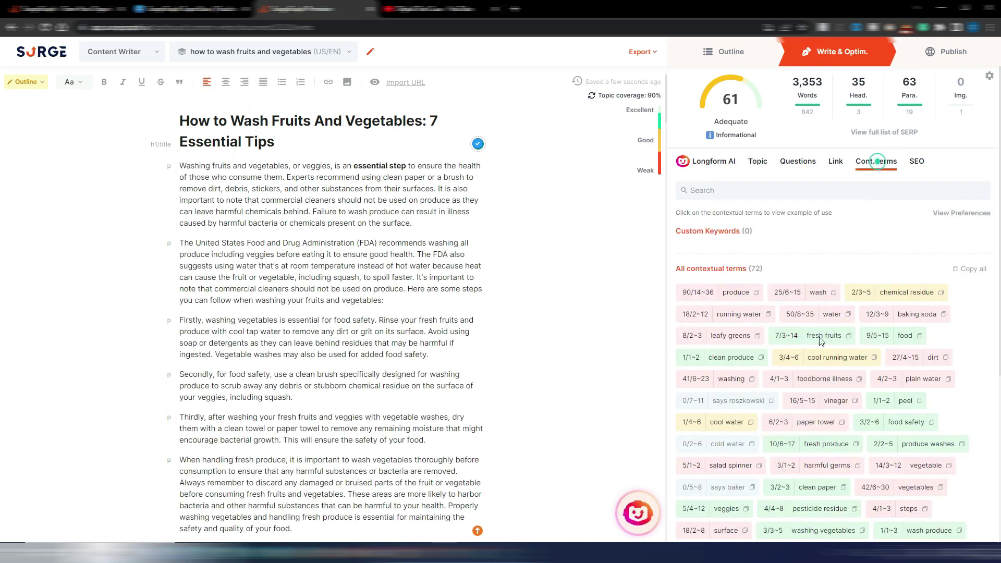
{"action": "scroll", "coordinate": [826, 386], "scroll_direction": "down", "scroll_amount": 1}
{"action": "scroll", "coordinate": [827, 387], "scroll_direction": "down", "scroll_amount": 3}
{"action": "scroll", "coordinate": [827, 360], "scroll_direction": "up", "scroll_amount": 5}
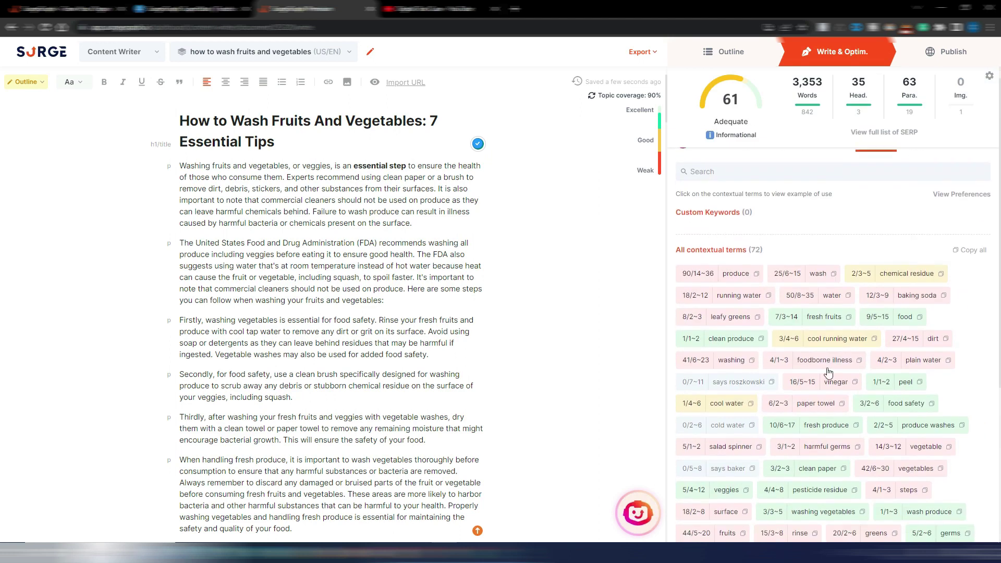
{"action": "scroll", "coordinate": [820, 335], "scroll_direction": "up", "scroll_amount": 1}
{"action": "left_click", "coordinate": [915, 163]}
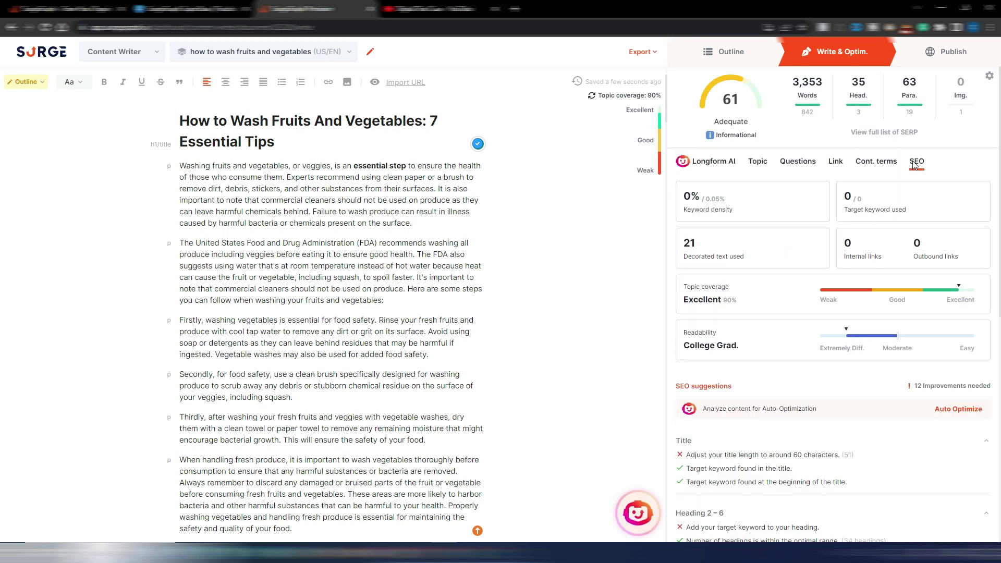
{"action": "scroll", "coordinate": [856, 420], "scroll_direction": "down", "scroll_amount": 6}
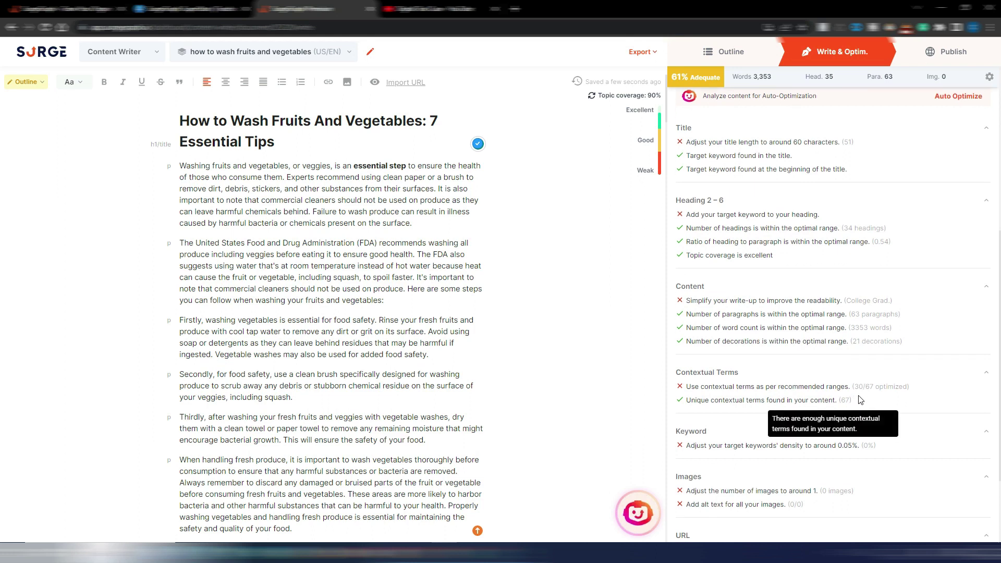
{"action": "scroll", "coordinate": [860, 400], "scroll_direction": "down", "scroll_amount": 2}
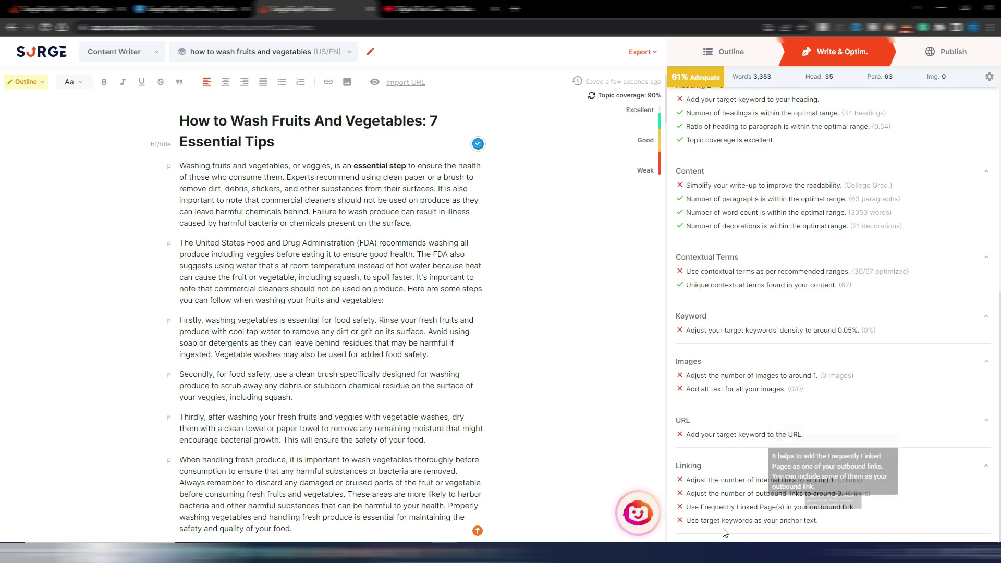
{"action": "scroll", "coordinate": [769, 435], "scroll_direction": "up", "scroll_amount": 8}
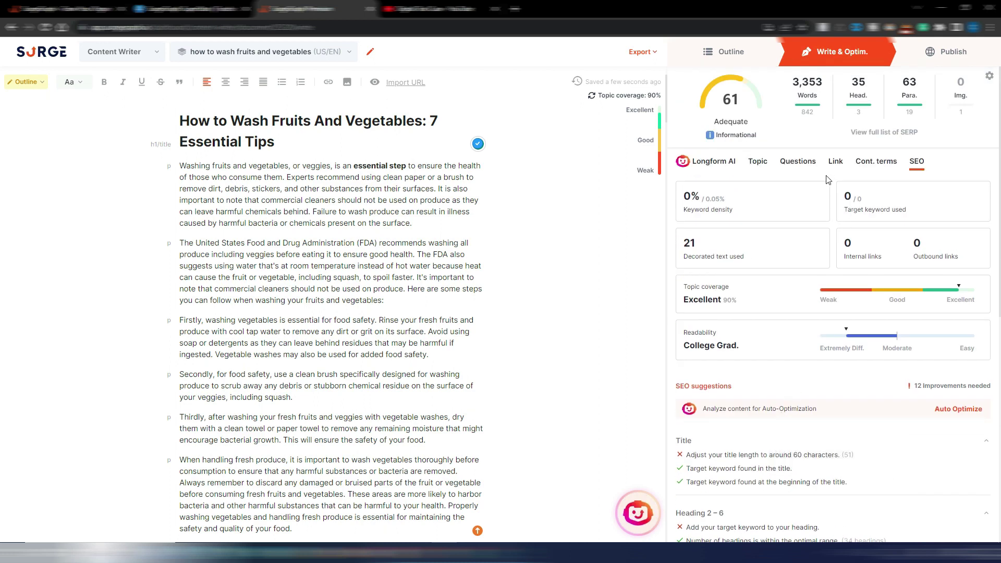
{"action": "left_click", "coordinate": [835, 162]}
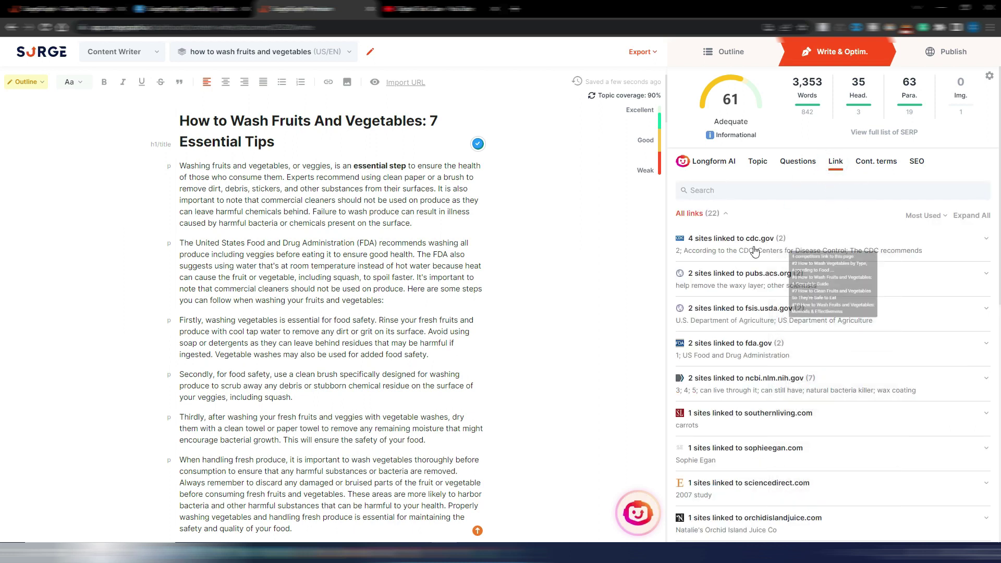
{"action": "scroll", "coordinate": [849, 384], "scroll_direction": "down", "scroll_amount": 5}
{"action": "scroll", "coordinate": [853, 371], "scroll_direction": "up", "scroll_amount": 6}
{"action": "left_click", "coordinate": [918, 162]}
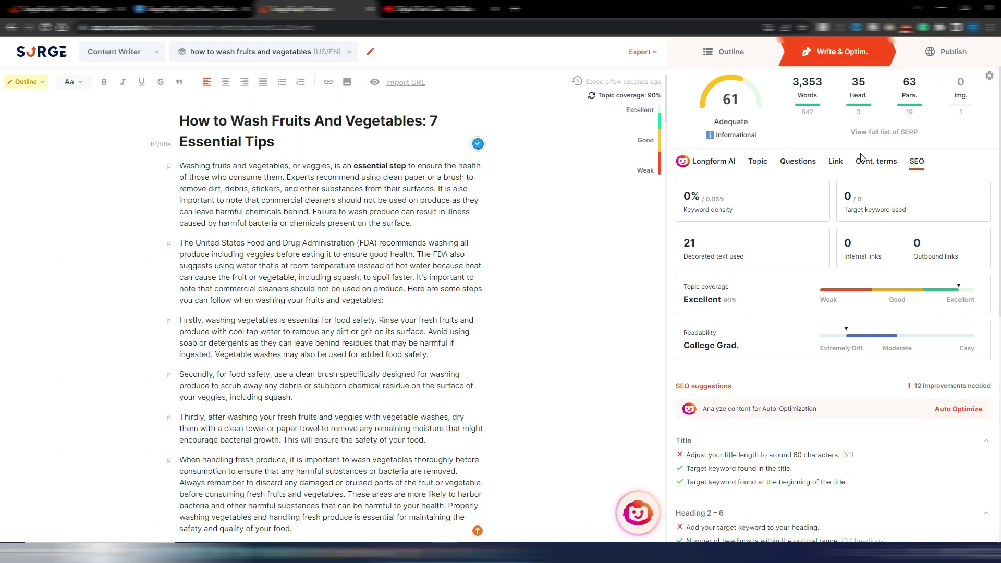
{"action": "left_click", "coordinate": [876, 162]}
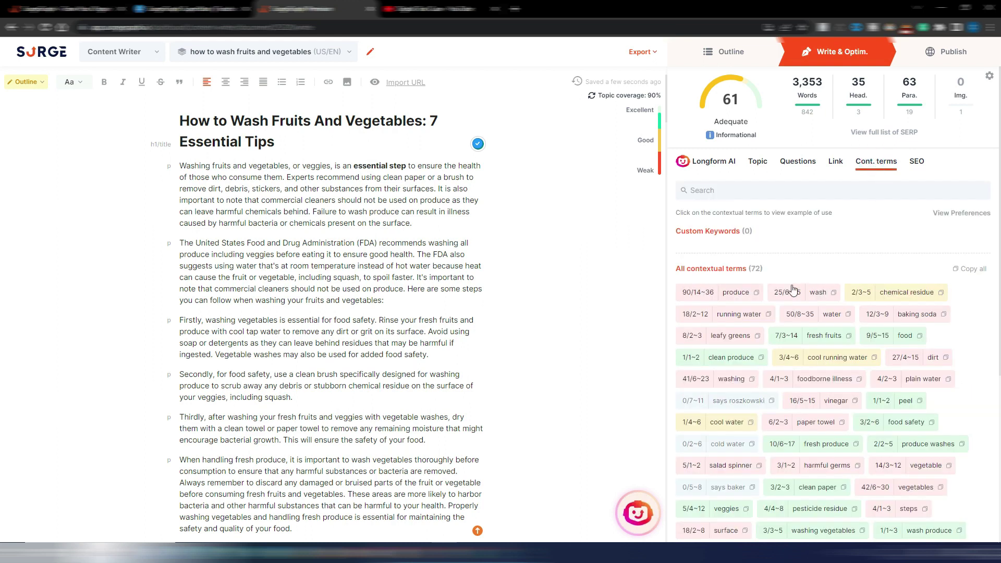
{"action": "scroll", "coordinate": [793, 290], "scroll_direction": "down", "scroll_amount": 5}
{"action": "scroll", "coordinate": [793, 282], "scroll_direction": "up", "scroll_amount": 5}
{"action": "left_click", "coordinate": [916, 161]}
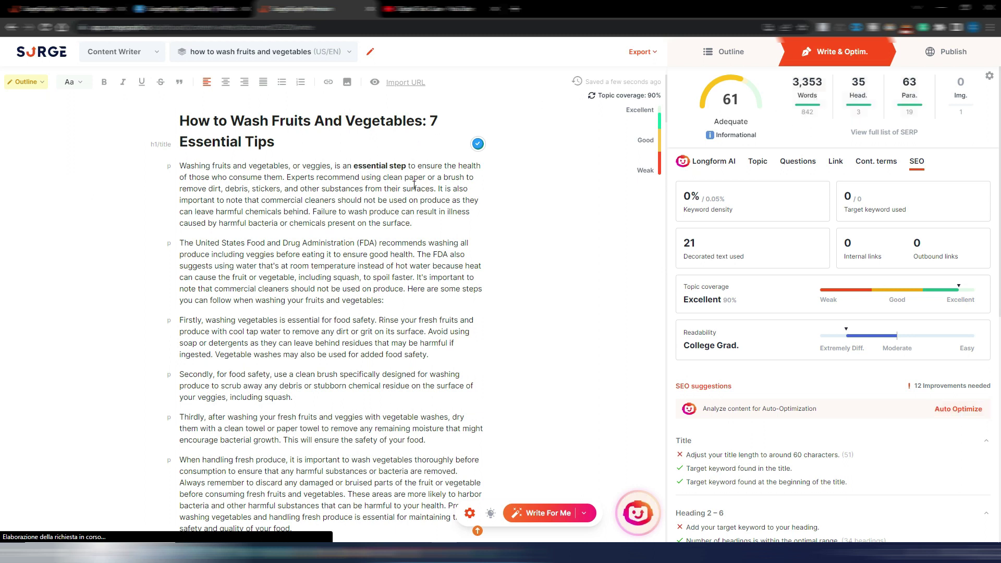
{"action": "scroll", "coordinate": [510, 224], "scroll_direction": "down", "scroll_amount": 10}
{"action": "scroll", "coordinate": [510, 223], "scroll_direction": "up", "scroll_amount": 10}
- Bring the landing page's pricing plans into view: 1 Month $43.99, 36 Month $14.69, 12 Month $24.90
{"action": "left_click", "coordinate": [956, 56]}
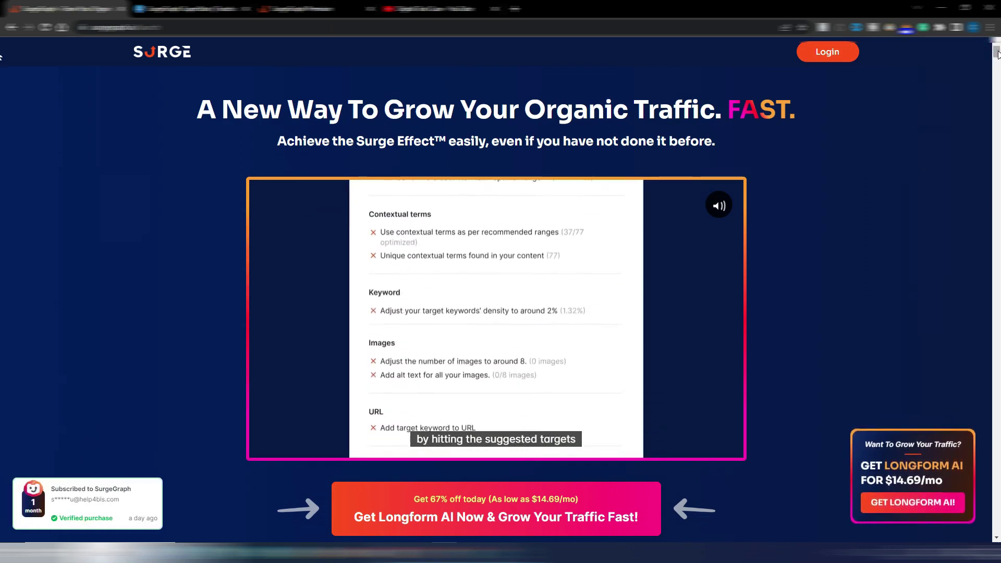
{"action": "scroll", "coordinate": [996, 52], "scroll_direction": "down", "scroll_amount": 1}
{"action": "scroll", "coordinate": [997, 53], "scroll_direction": "down", "scroll_amount": 4}
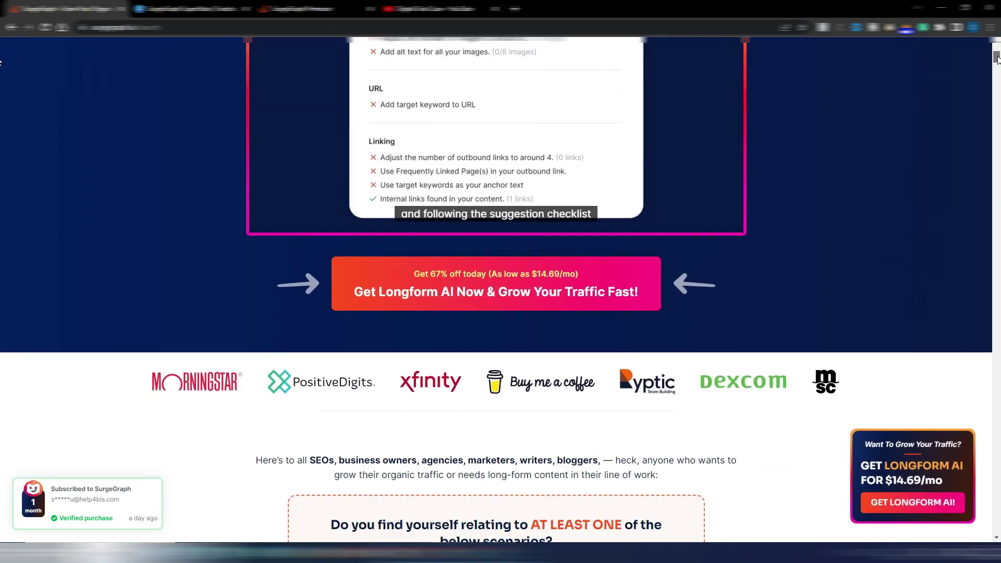
{"action": "left_click_drag", "start_coordinate": [997, 57], "coordinate": [996, 416]}
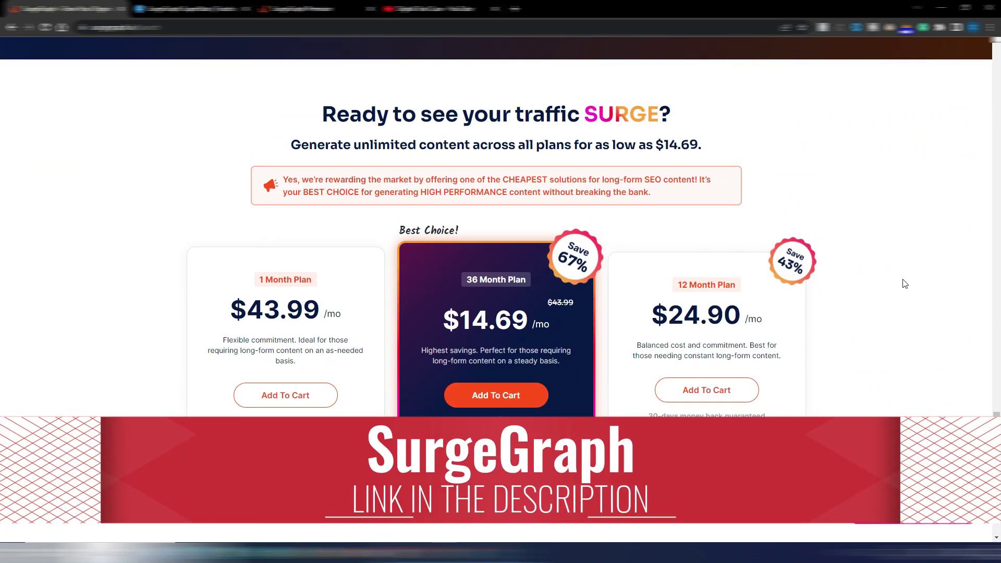
{"action": "scroll", "coordinate": [904, 282], "scroll_direction": "down", "scroll_amount": 1}
{"action": "scroll", "coordinate": [904, 282], "scroll_direction": "up", "scroll_amount": 1}
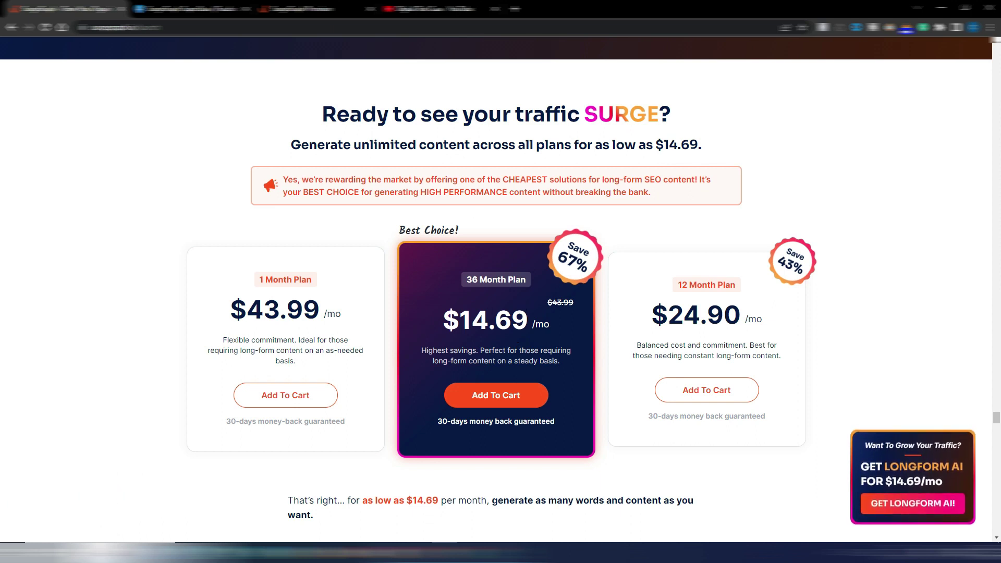
{"action": "scroll", "coordinate": [585, 331], "scroll_direction": "down", "scroll_amount": 15}
- Review the 36 Months Plan features and bonuses, then go back to the landing page's top
{"action": "scroll", "coordinate": [586, 331], "scroll_direction": "down", "scroll_amount": 20}
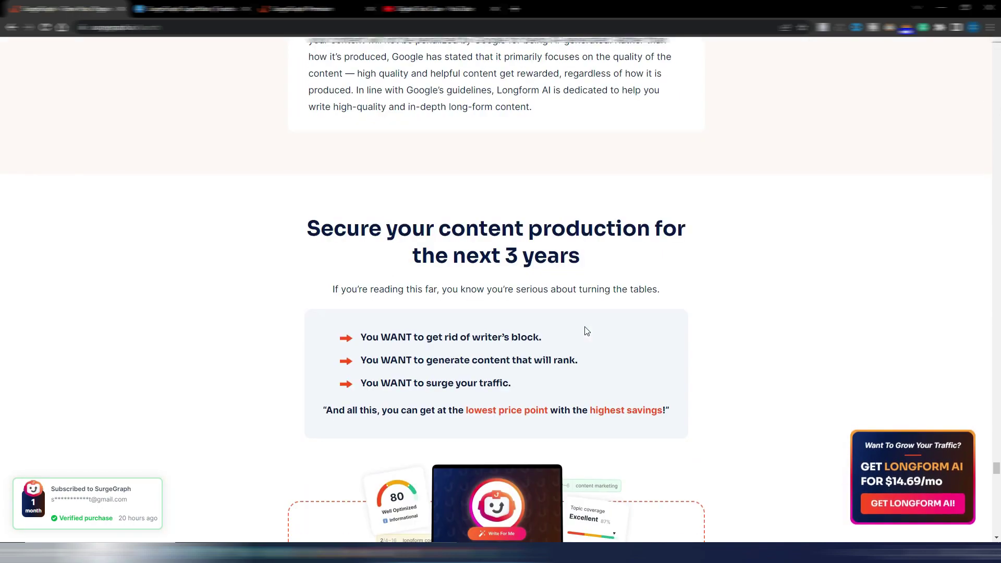
{"action": "scroll", "coordinate": [586, 330], "scroll_direction": "down", "scroll_amount": 5}
{"action": "scroll", "coordinate": [586, 329], "scroll_direction": "up", "scroll_amount": 4}
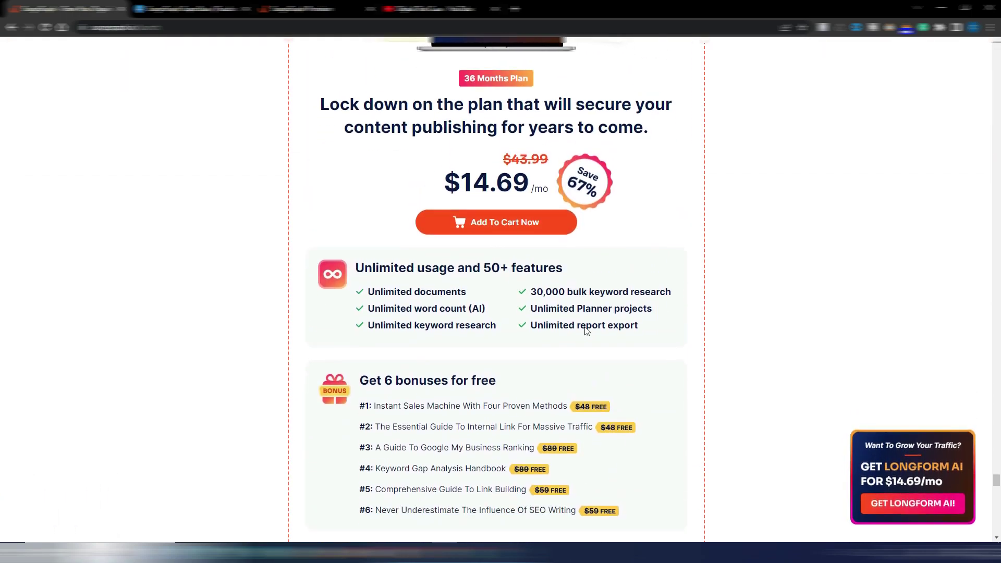
{"action": "scroll", "coordinate": [586, 329], "scroll_direction": "down", "scroll_amount": 2}
{"action": "scroll", "coordinate": [575, 240], "scroll_direction": "up", "scroll_amount": 2}
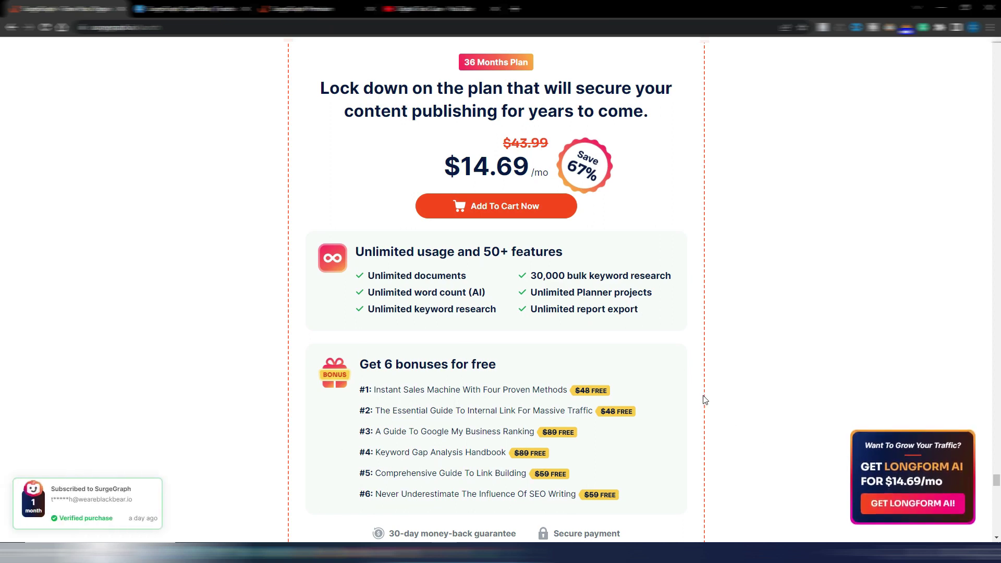
{"action": "left_click_drag", "start_coordinate": [996, 480], "coordinate": [997, 49]}
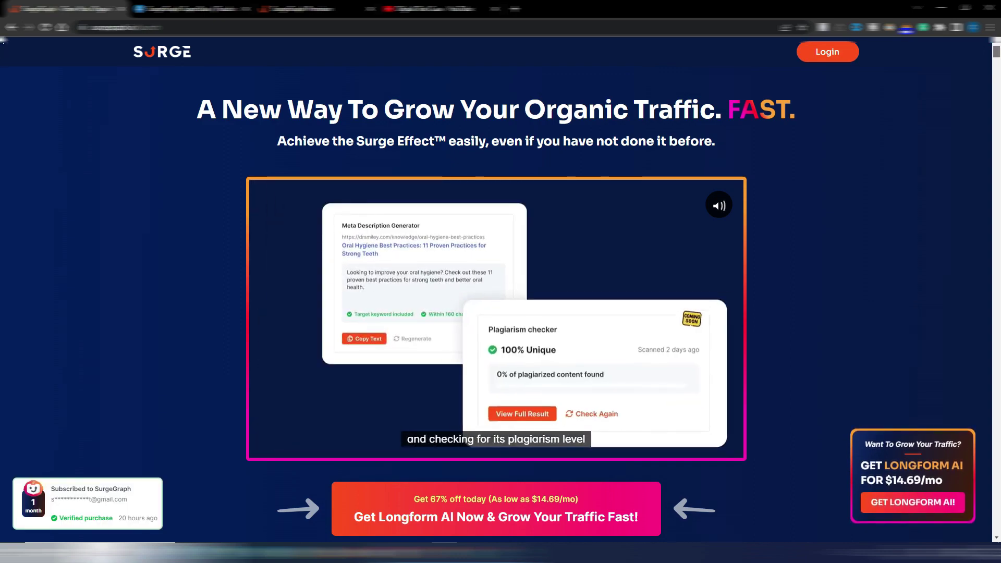
{"action": "left_click_drag", "start_coordinate": [997, 51], "coordinate": [996, 422]}
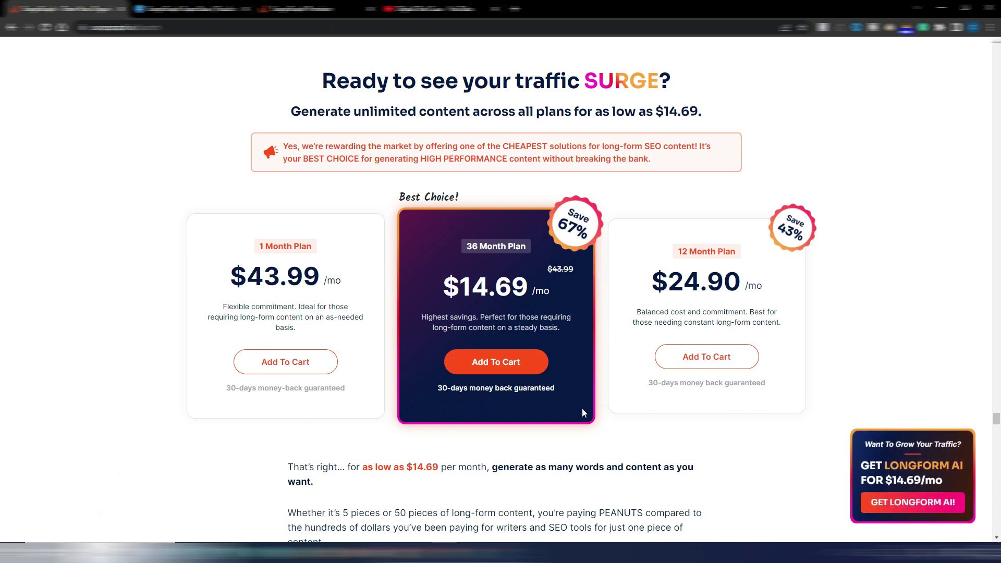
{"action": "key", "text": "Home"}
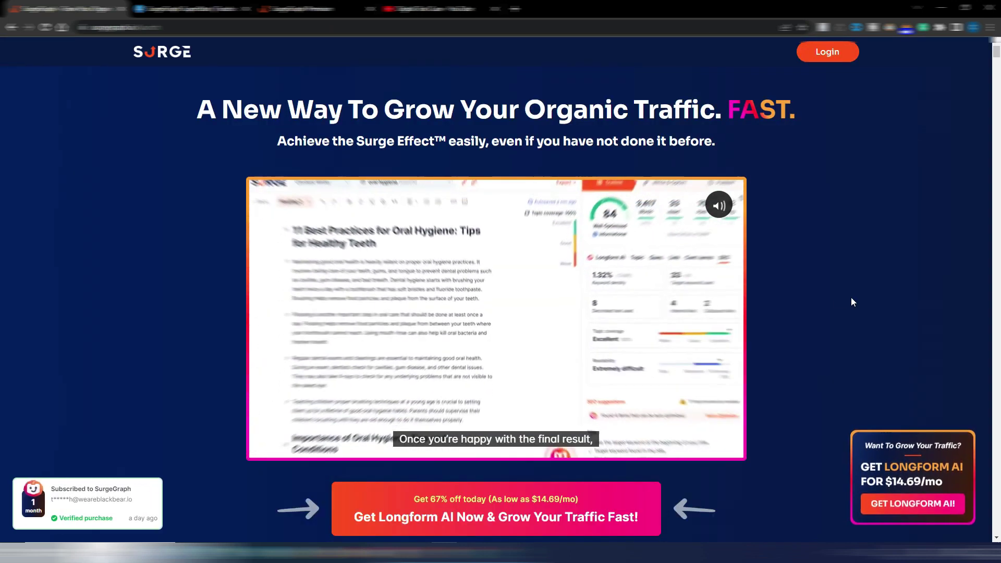